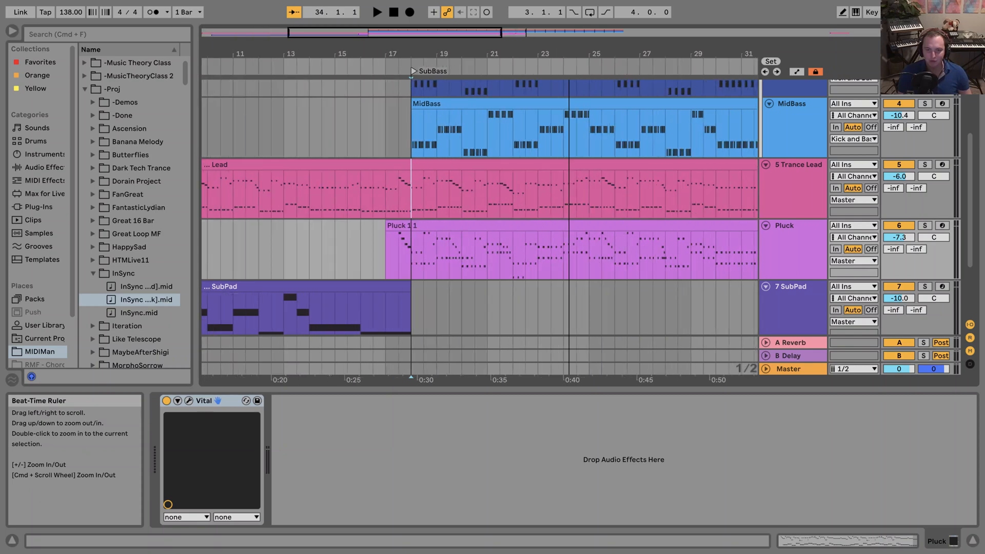
# Play the Pluck track soloed from bar 17, then return to the full mix and stop playback.
pyautogui.click(335, 240)
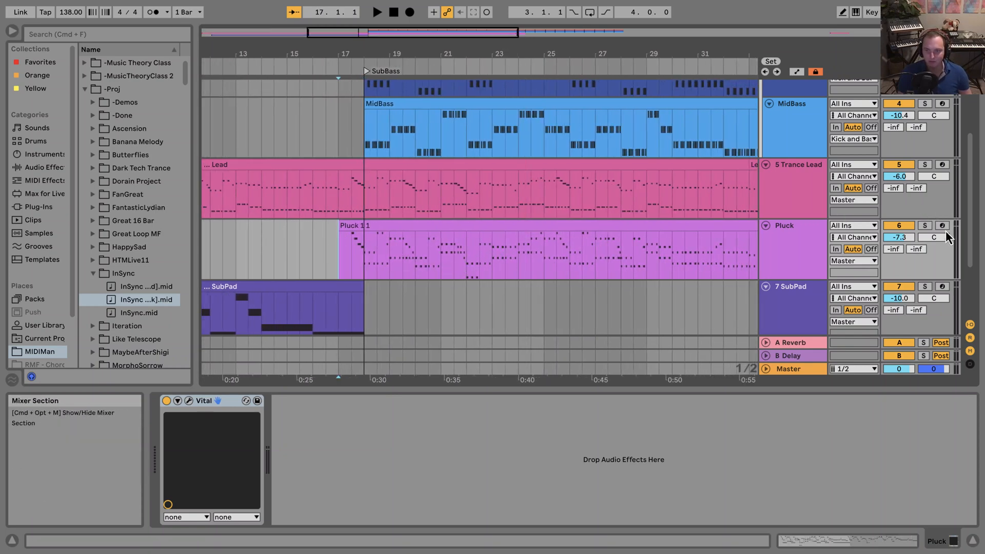
pyautogui.click(925, 226)
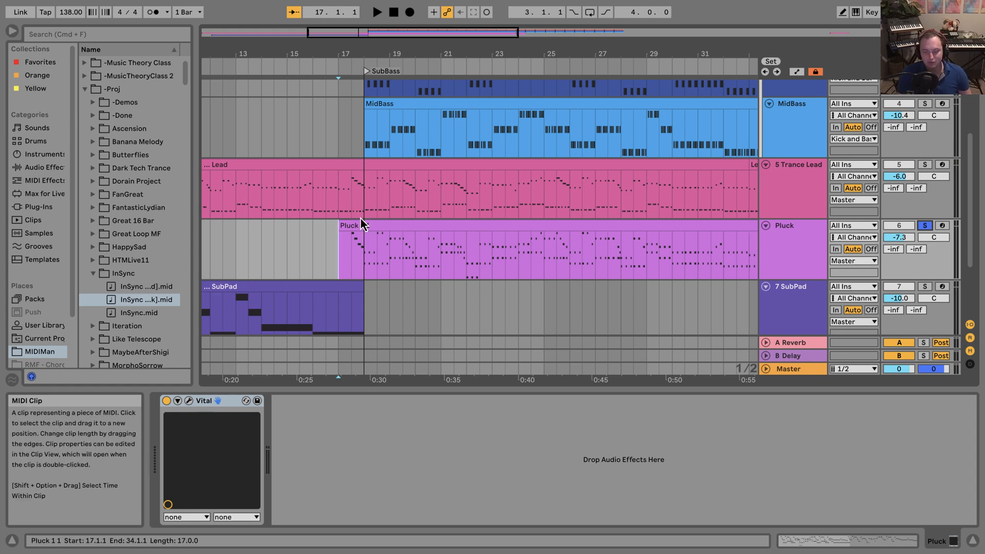
pyautogui.press('space')
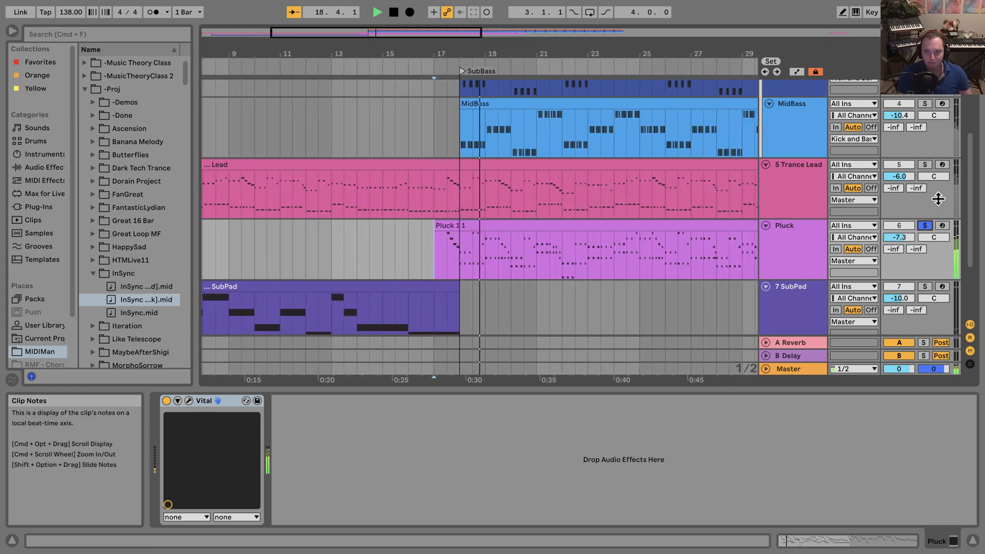
pyautogui.click(925, 226)
pyautogui.press('space')
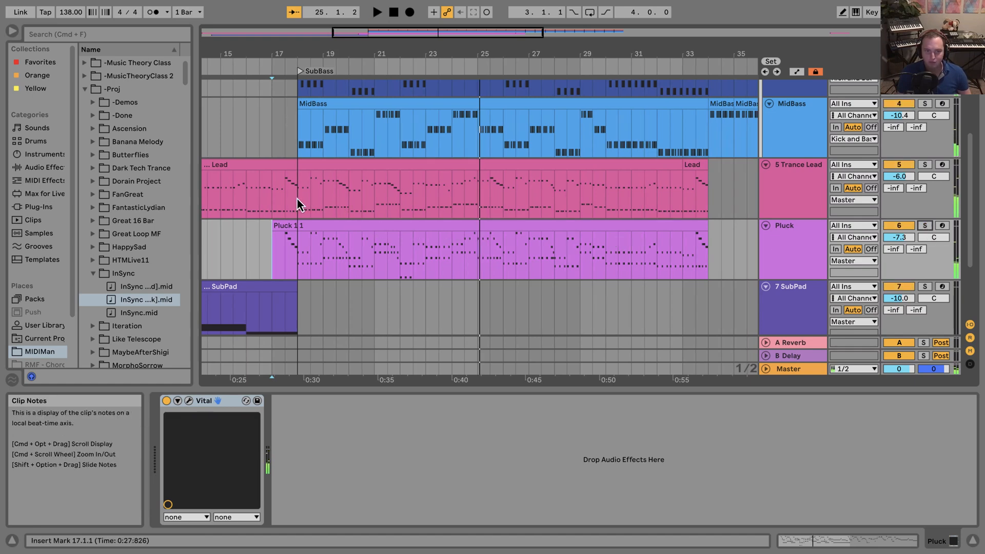
# Play the arrangement from bar 17 and compare the mix with the Pluck track muted and active.
pyautogui.click(274, 201)
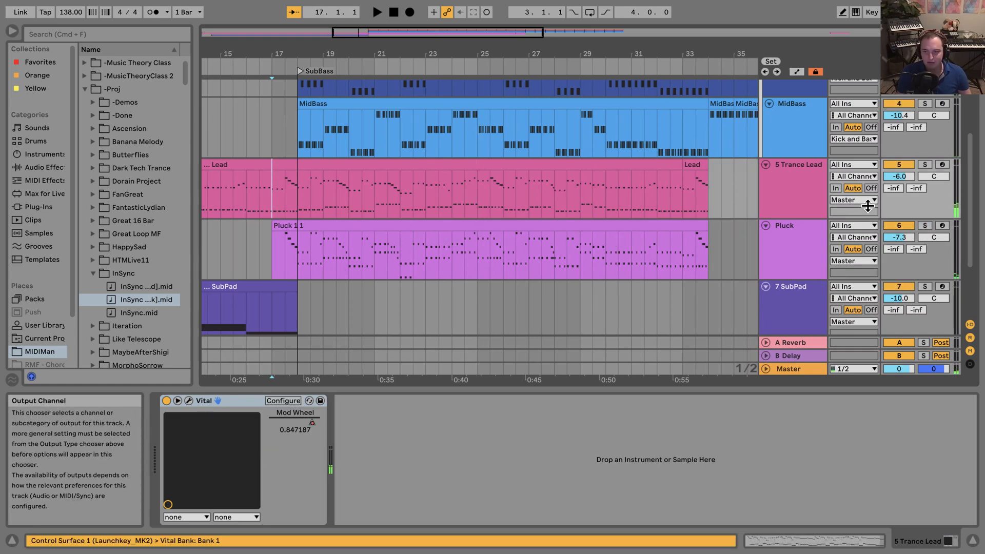
pyautogui.press('space')
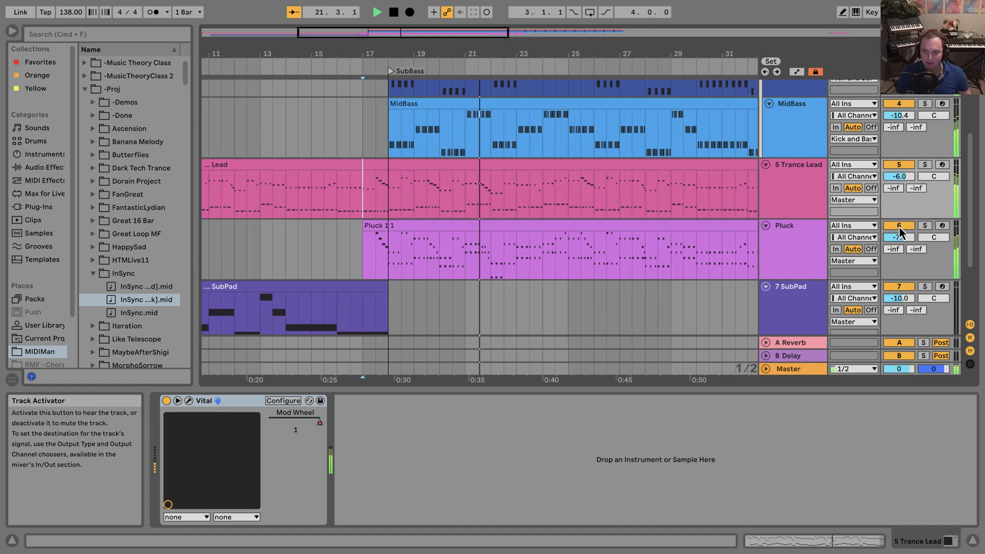
pyautogui.click(898, 226)
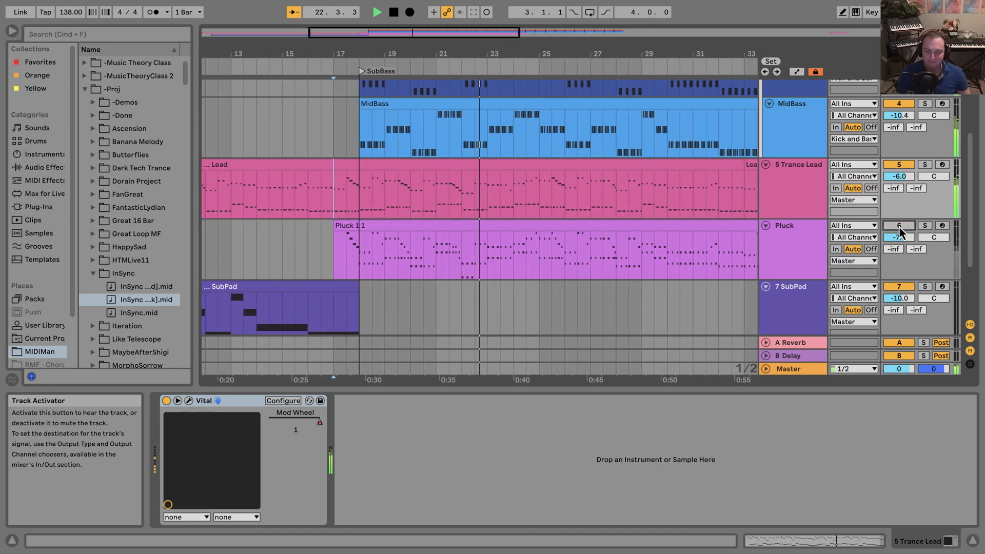
pyautogui.click(899, 226)
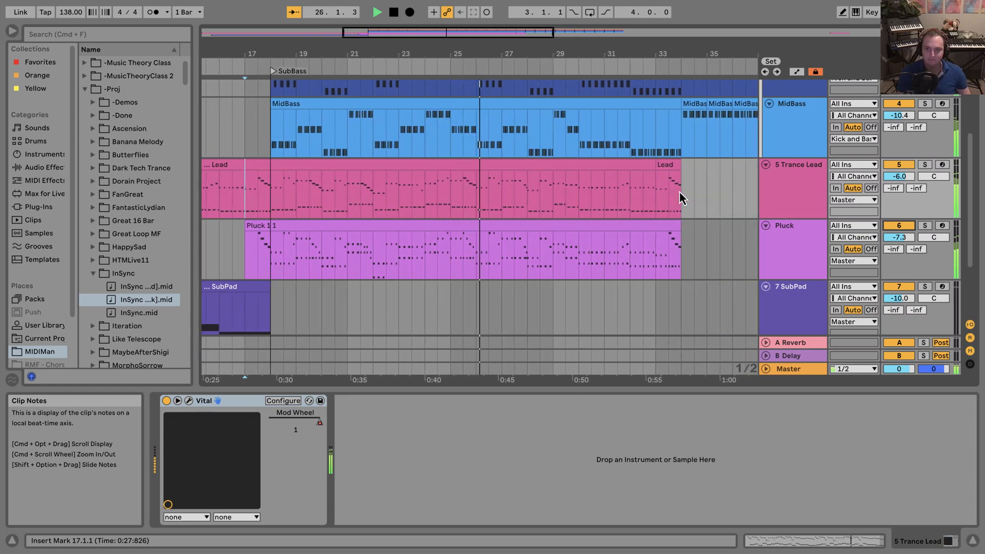
pyautogui.press('space')
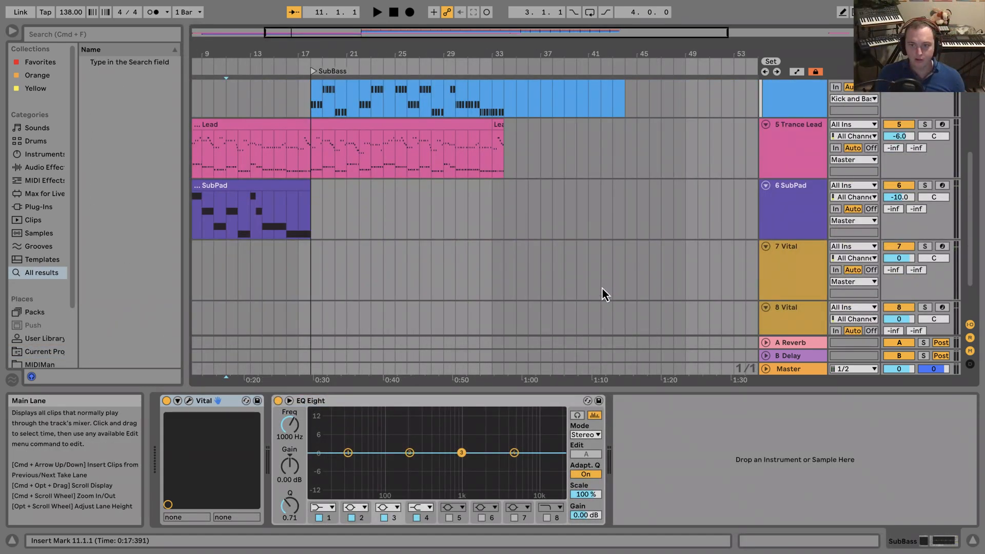
# Move a Vital track directly below the Trance Lead track and rename it Pluck.
pyautogui.scroll(-2, 603, 288)
pyautogui.click(786, 233)
pyautogui.scroll(4, 793, 231)
pyautogui.moveTo(796, 314); pyautogui.dragTo(802, 245)
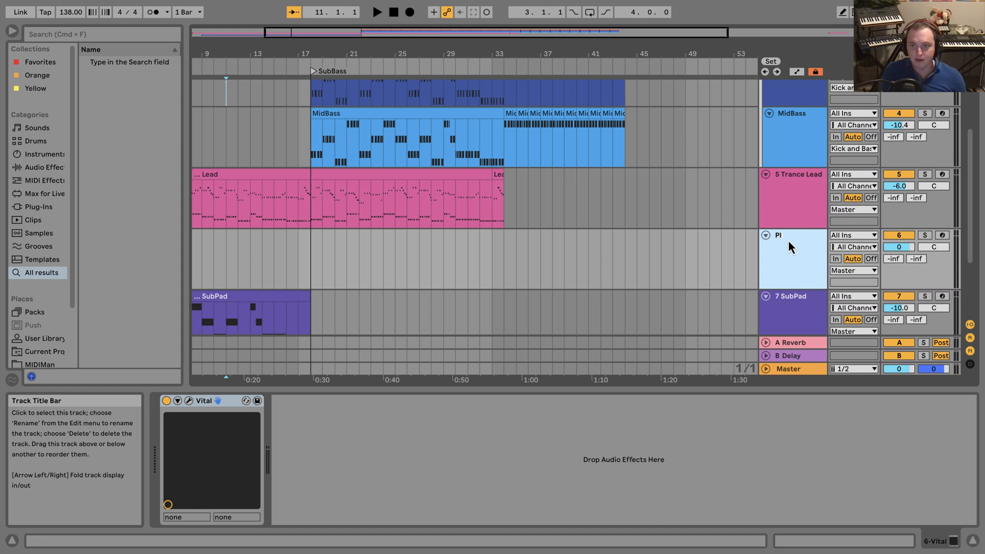
# Assign a violet track color to the Pluck track.
pyautogui.rightClick(788, 240)
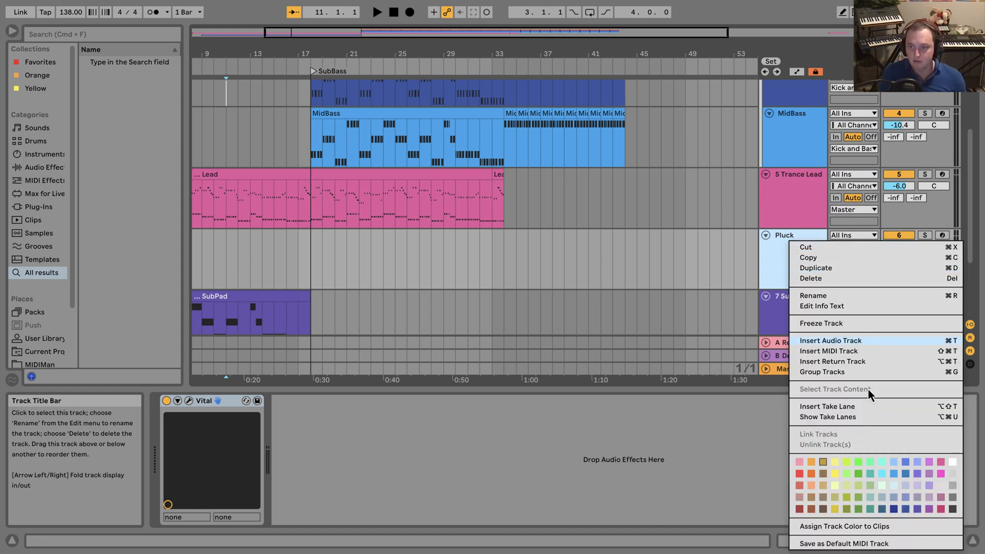
pyautogui.click(928, 463)
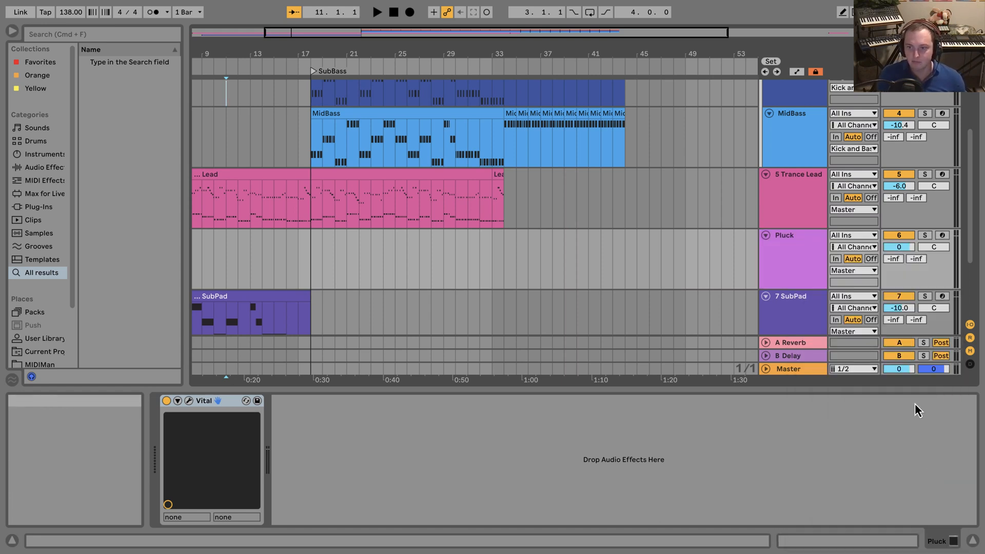
pyautogui.rightClick(788, 259)
pyautogui.click(773, 264)
pyautogui.rightClick(773, 263)
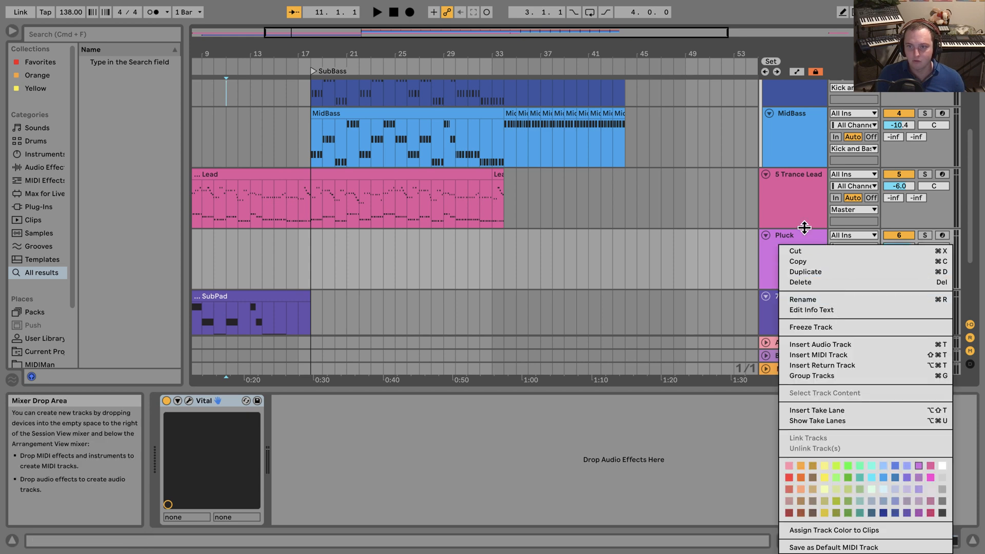
pyautogui.click(779, 250)
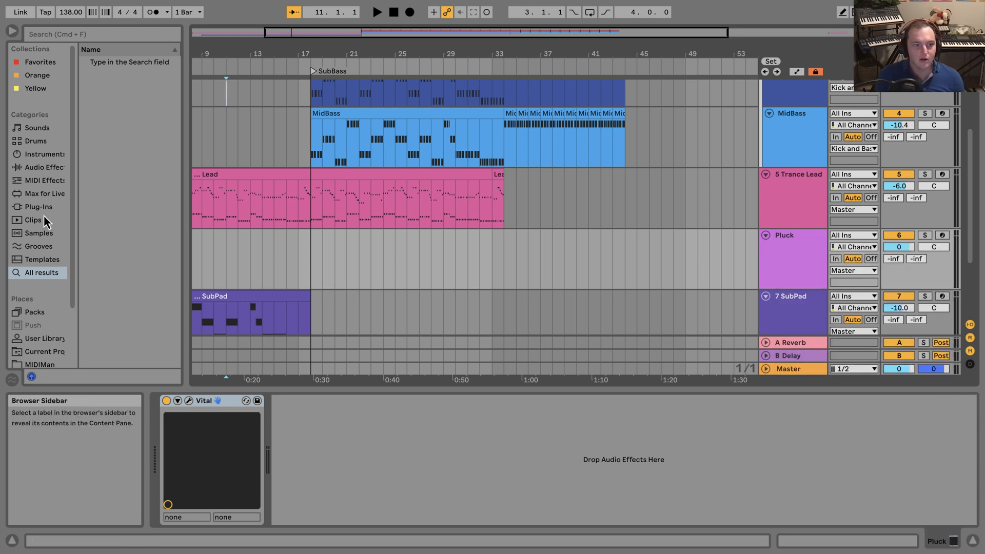
# Import the InSync pluck MIDI file from MIDIMan's -Proj/InSync folder onto the Pluck track at bar 18, without its tempo and time signature data.
pyautogui.click(32, 366)
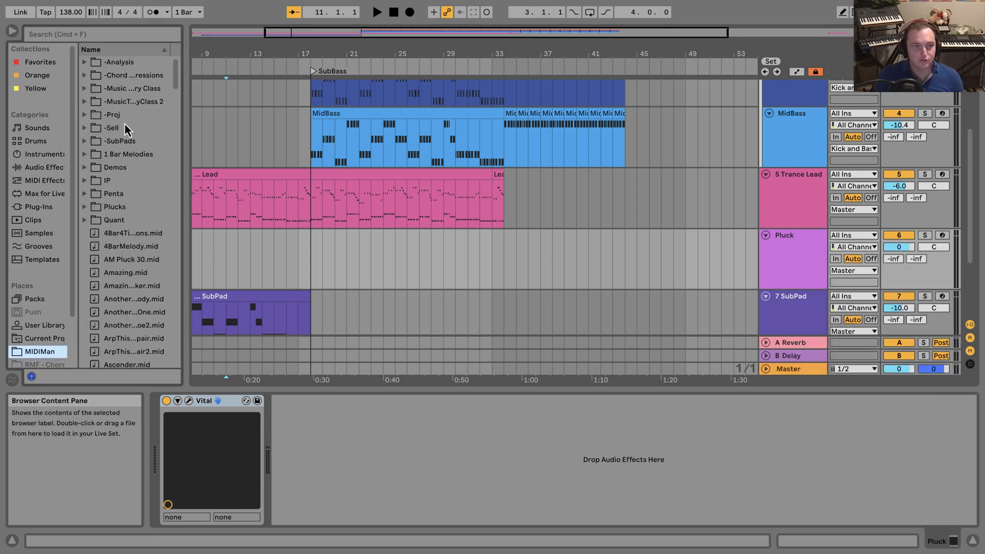
pyautogui.click(85, 116)
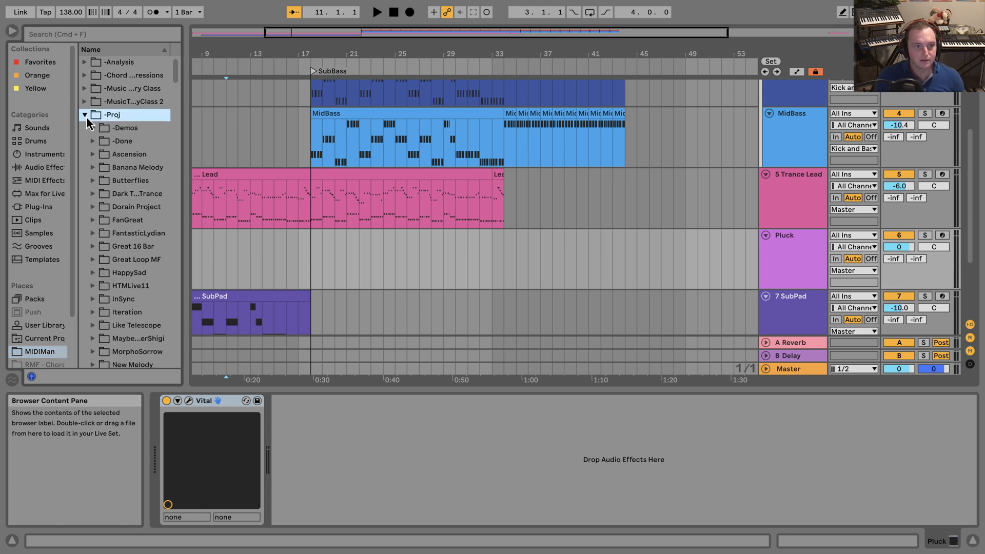
pyautogui.click(85, 115)
pyautogui.click(93, 273)
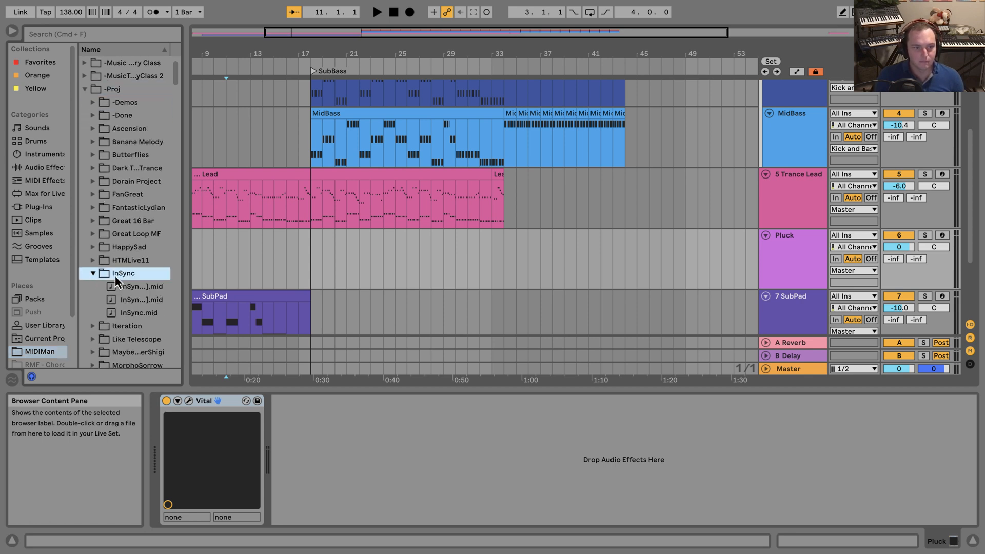
pyautogui.moveTo(186, 282); pyautogui.dragTo(211, 281)
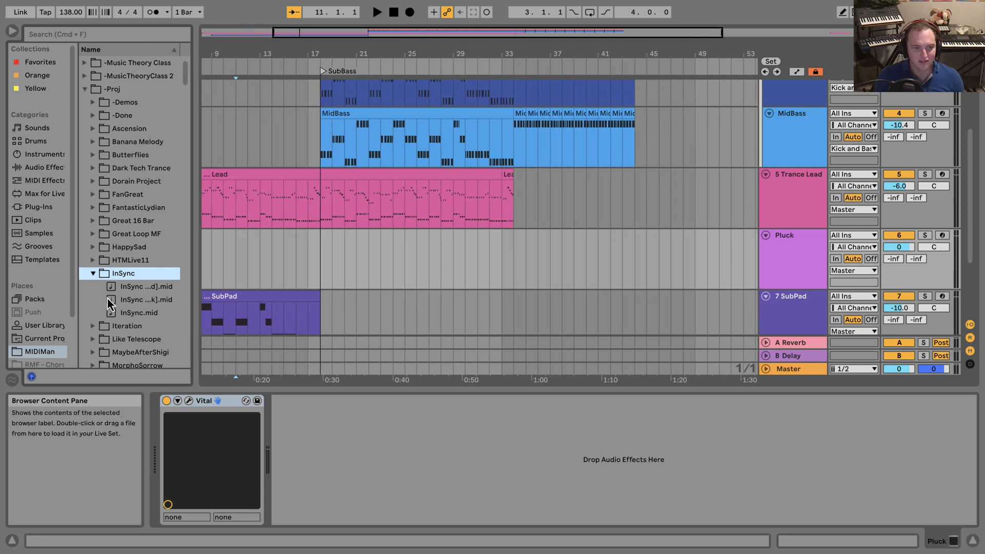
pyautogui.moveTo(146, 299); pyautogui.dragTo(325, 265)
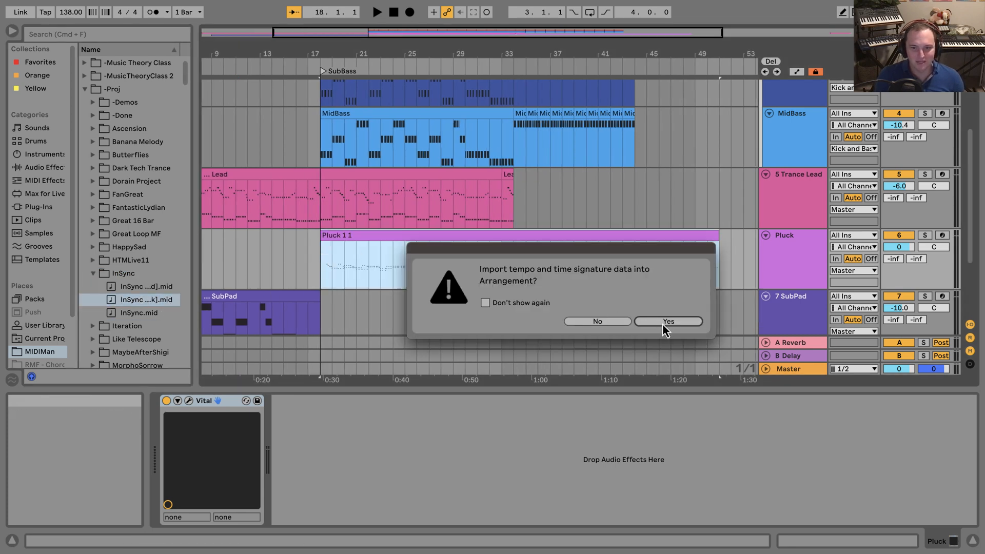
pyautogui.click(615, 324)
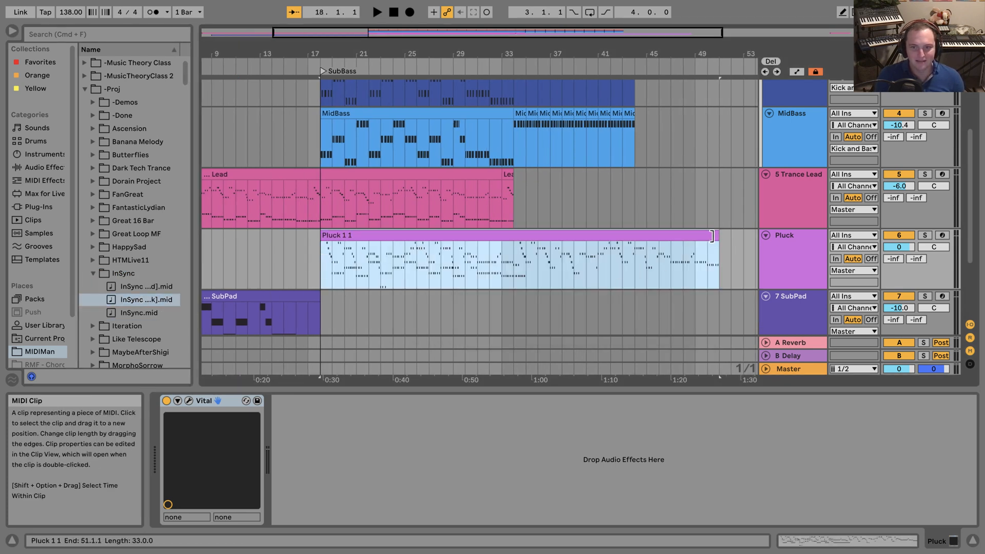
# Trim the Pluck clip to end at bar 34 and shift it one bar earlier to start at bar 17.
pyautogui.moveTo(712, 235); pyautogui.dragTo(509, 226)
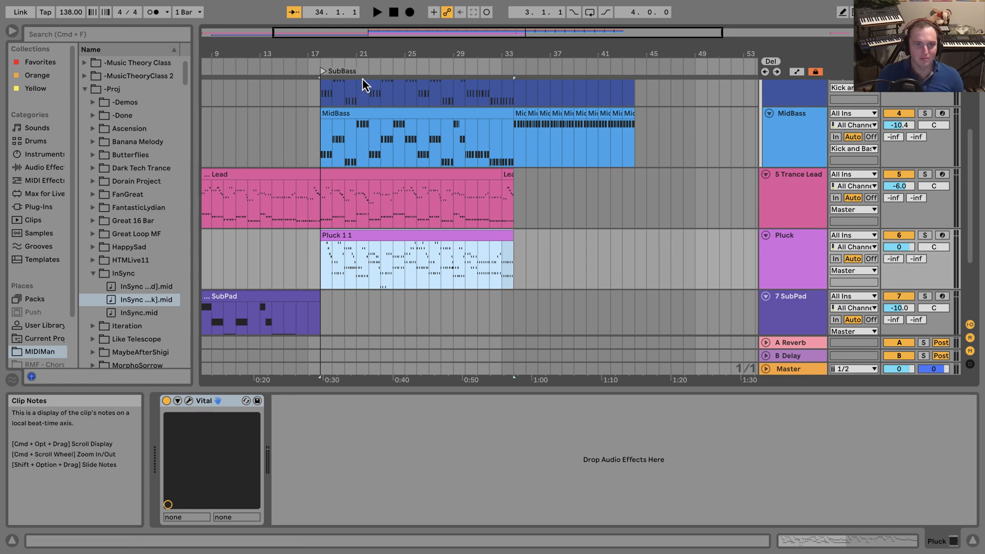
pyautogui.moveTo(343, 48); pyautogui.dragTo(450, 187)
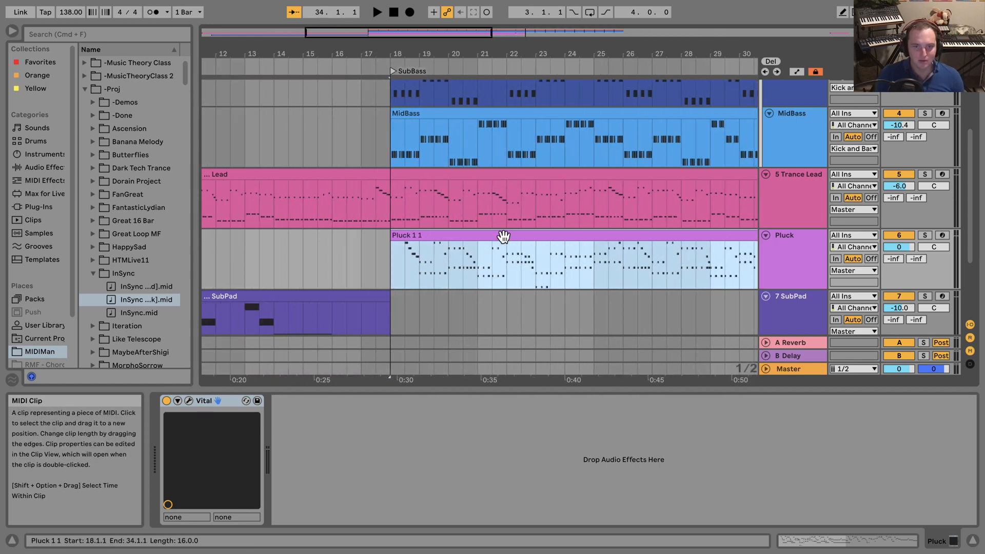
pyautogui.moveTo(503, 235); pyautogui.dragTo(469, 236)
# Play Trance Lead and Pluck soloed together, set the Pluck volume to -6.7 dB, and leave only Pluck soloed.
pyautogui.click(347, 194)
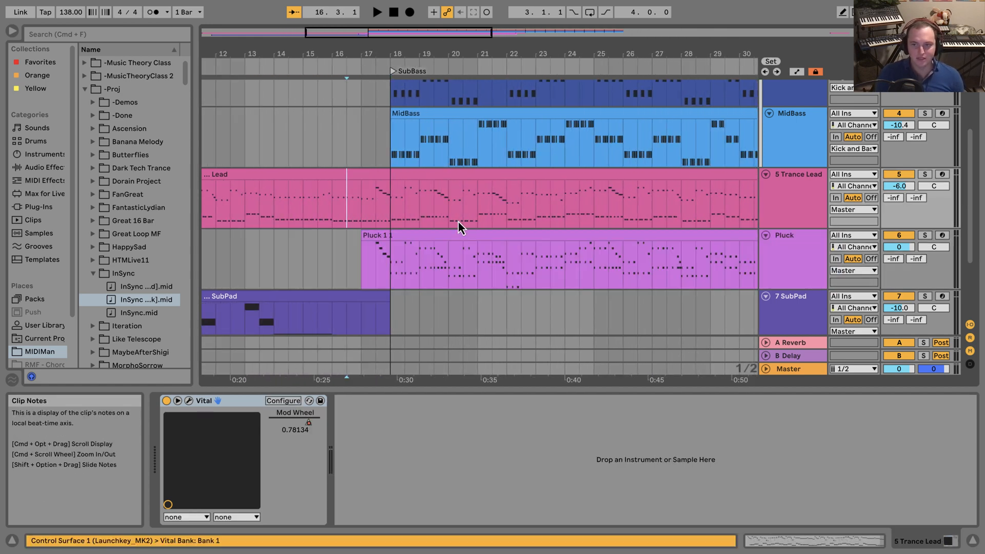
pyautogui.click(926, 174)
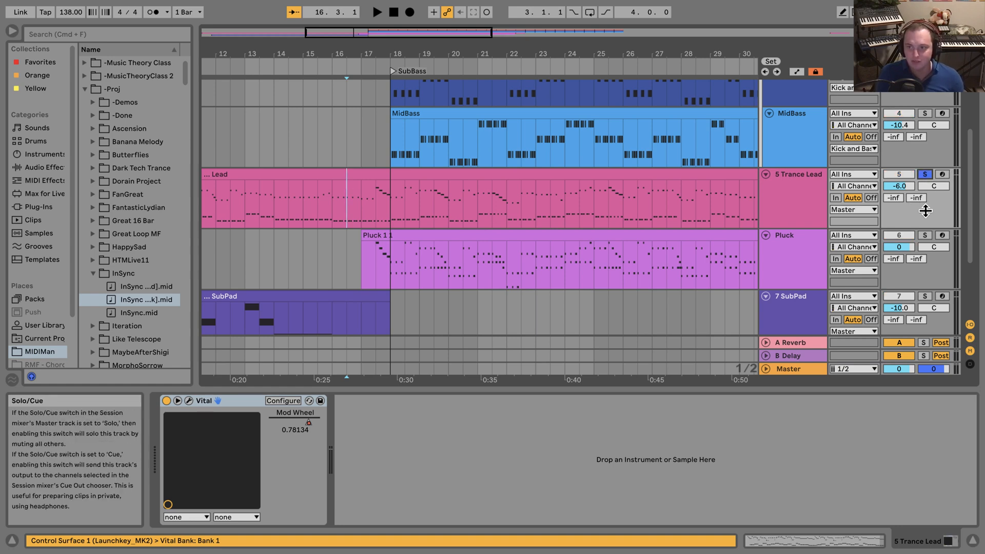
pyautogui.keyDown('super'); pyautogui.click(925, 235); pyautogui.keyUp('super')
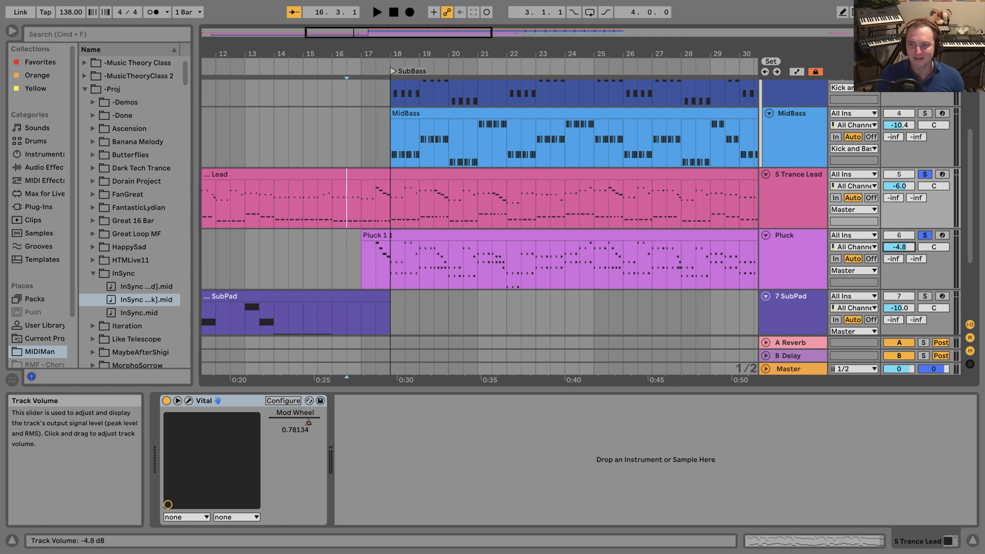
pyautogui.press('space')
pyautogui.moveTo(911, 246); pyautogui.dragTo(910, 245)
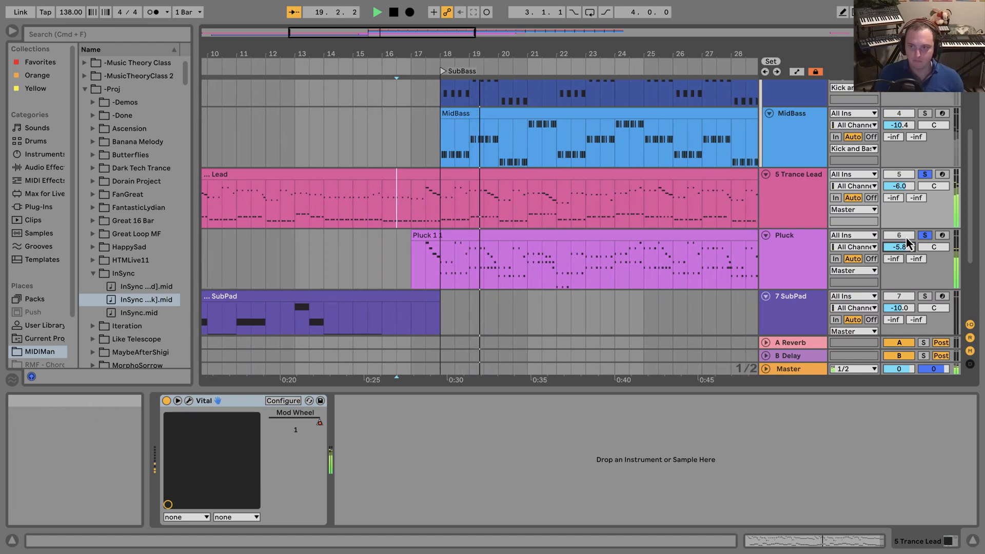
pyautogui.moveTo(900, 247); pyautogui.dragTo(900, 252)
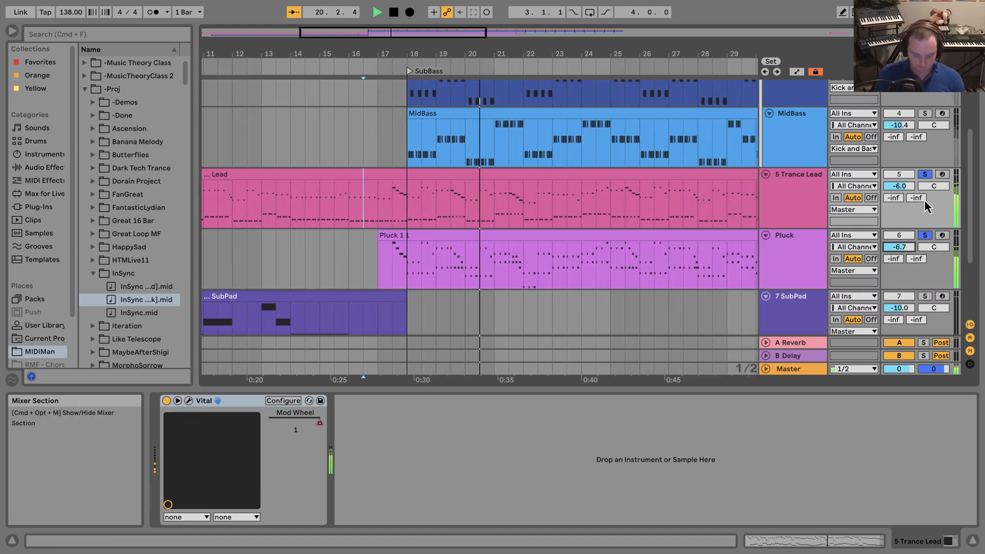
pyautogui.click(925, 175)
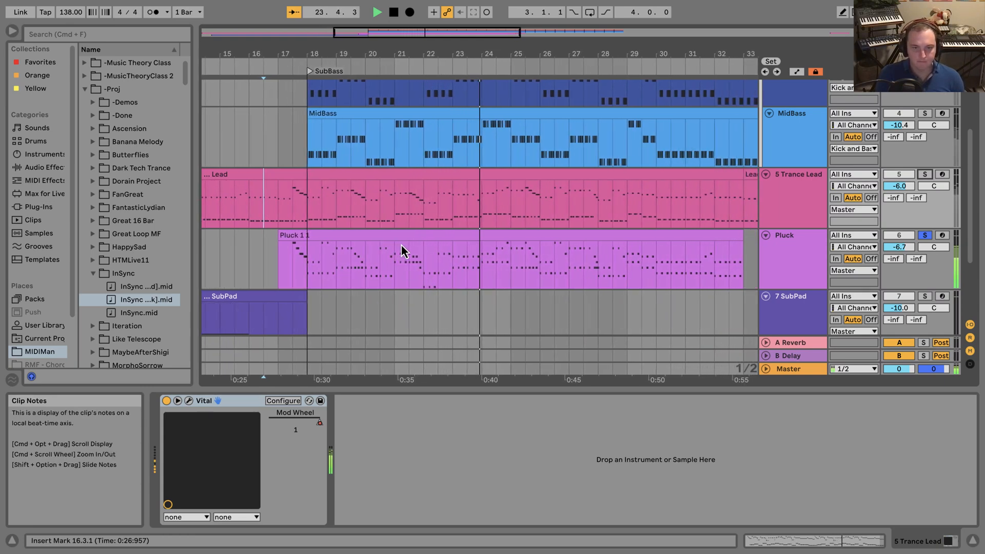
pyautogui.press('space')
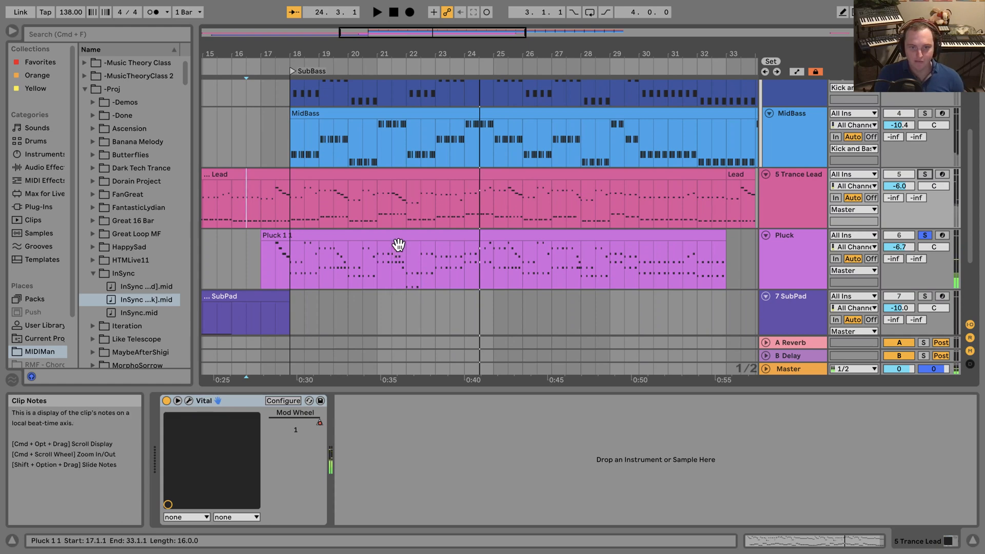
# Examine the notes of the Lead clip and of the Pluck clip, temporarily folding the Pluck notes to used pitches only.
pyautogui.click(325, 175)
pyautogui.moveTo(508, 378); pyautogui.dragTo(598, 455)
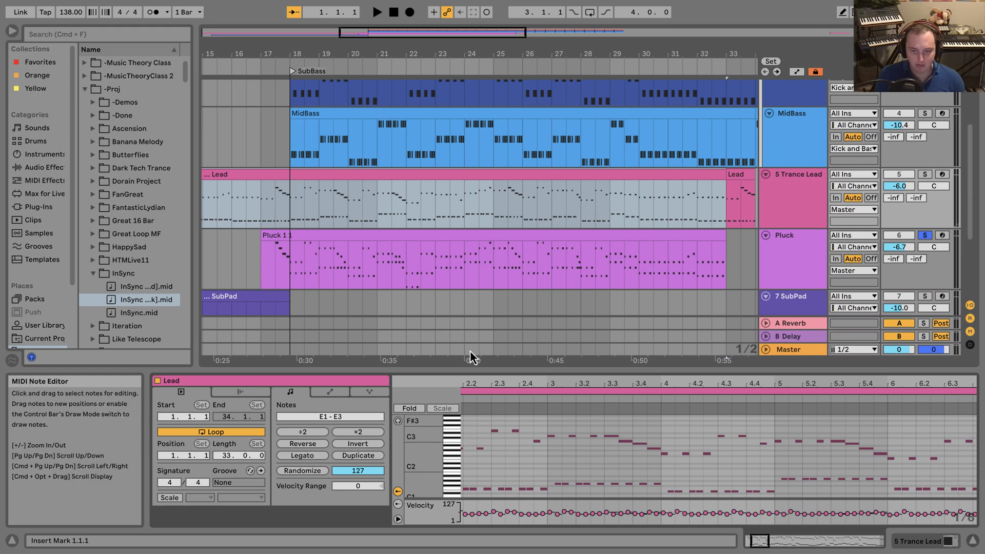
pyautogui.click(334, 236)
pyautogui.click(403, 408)
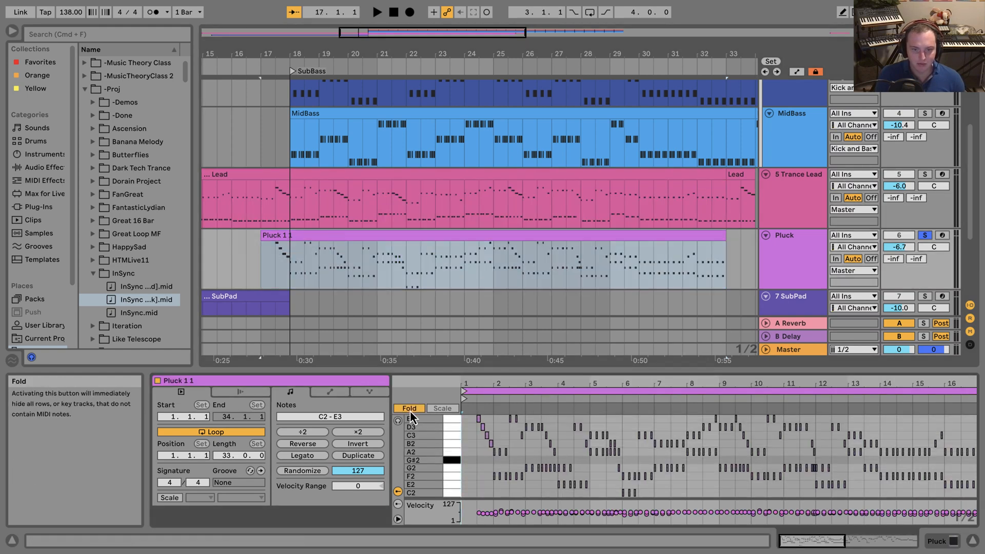
pyautogui.moveTo(532, 478); pyautogui.dragTo(482, 448)
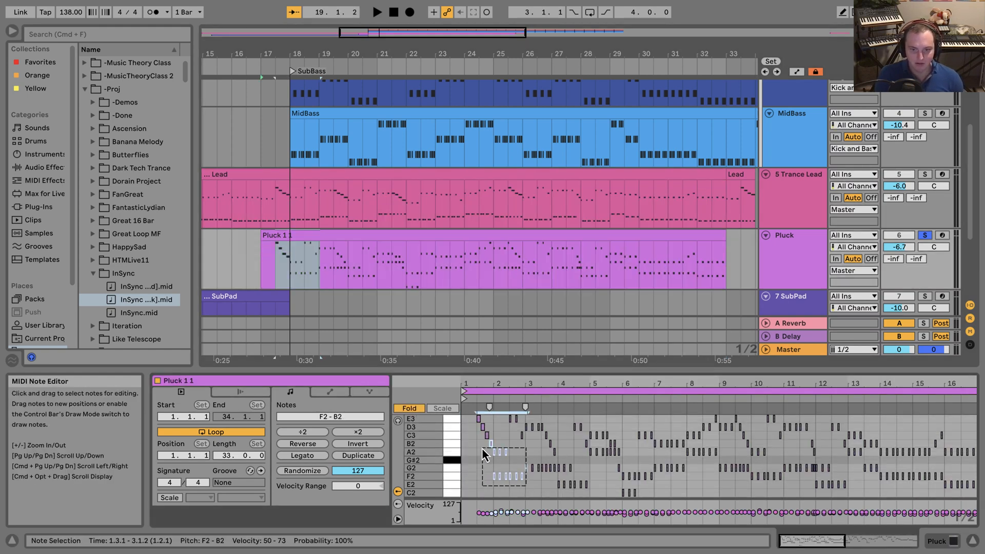
pyautogui.click(482, 450)
pyautogui.click(403, 408)
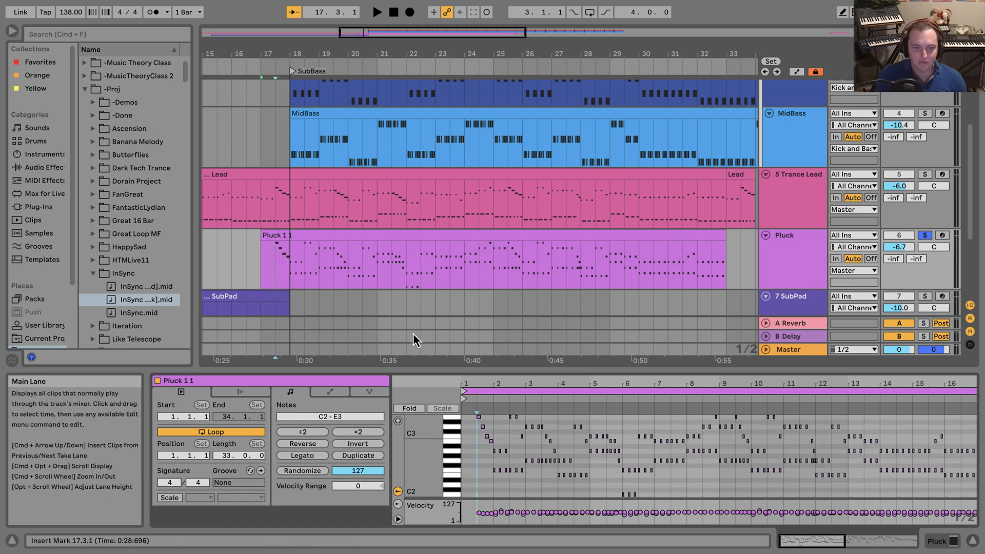
# Open Vital on the Pluck track and set oscillator 1's phase randomization to 0%.
pyautogui.click(774, 272)
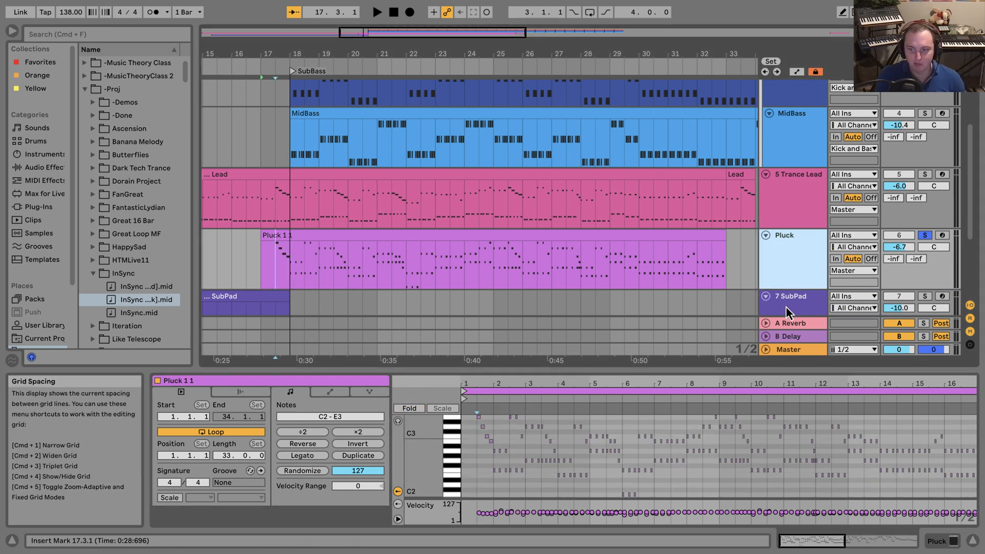
pyautogui.click(932, 549)
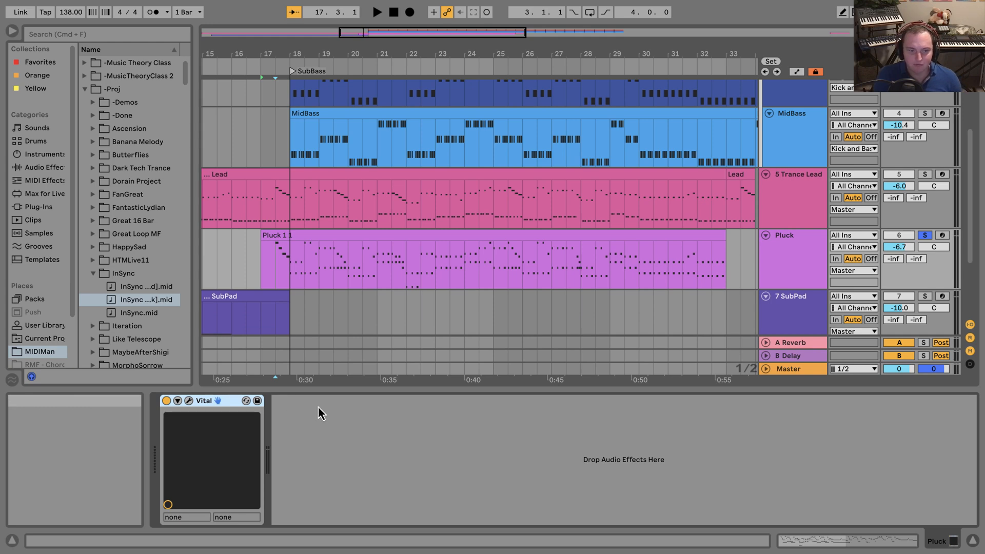
pyautogui.click(187, 401)
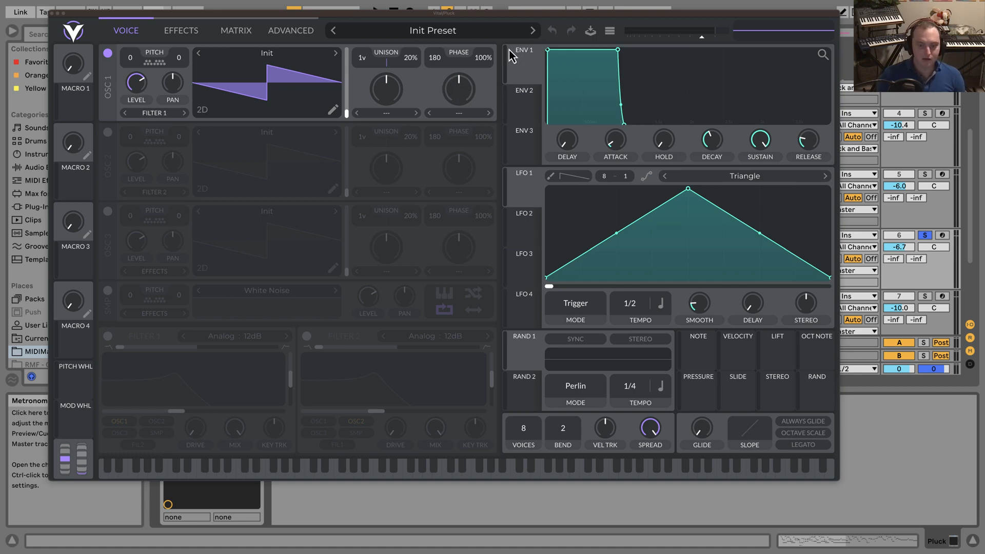
pyautogui.moveTo(485, 58); pyautogui.dragTo(473, 440)
pyautogui.moveTo(487, 67); pyautogui.dragTo(477, 141)
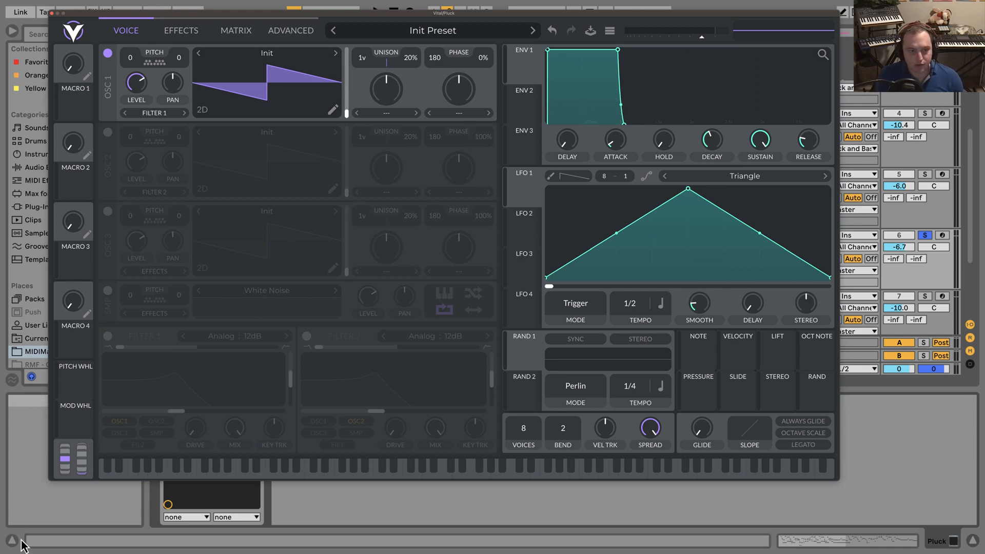
# Enable Filter 1 on oscillator 1 as Dirty 24dB, with the cutoff at about 107 Hz and the resonance lowered to under 8%.
pyautogui.click(111, 339)
pyautogui.click(233, 338)
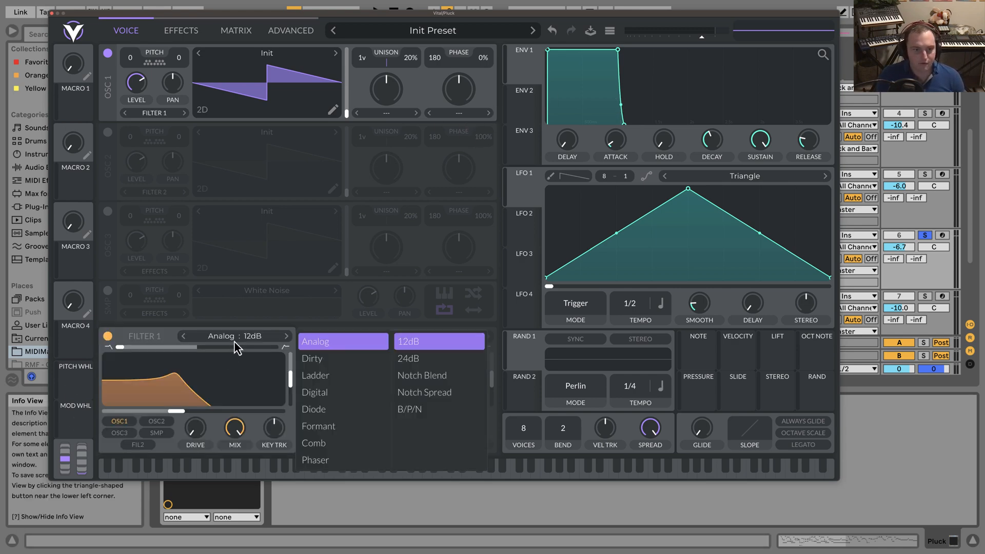
pyautogui.click(315, 358)
pyautogui.click(408, 358)
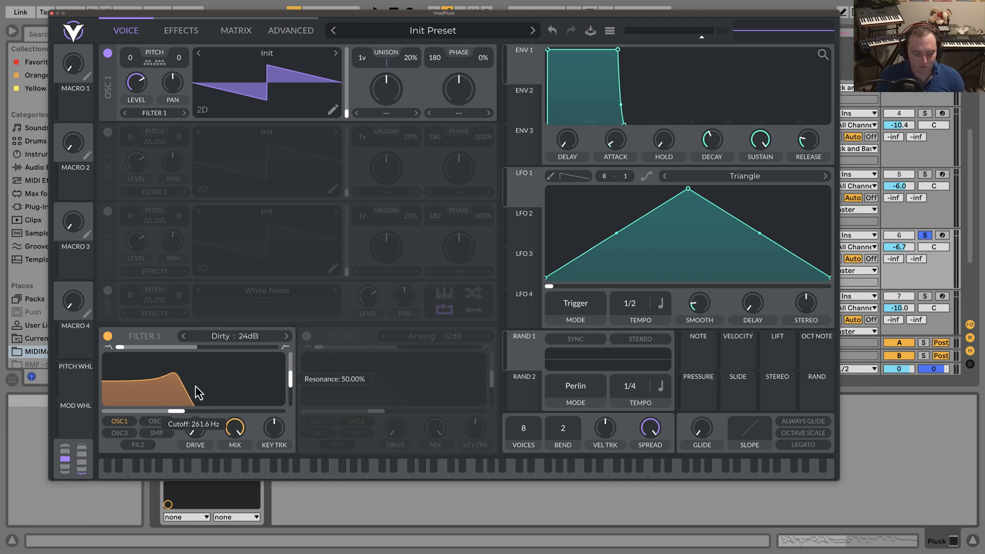
pyautogui.moveTo(212, 436); pyautogui.dragTo(174, 439)
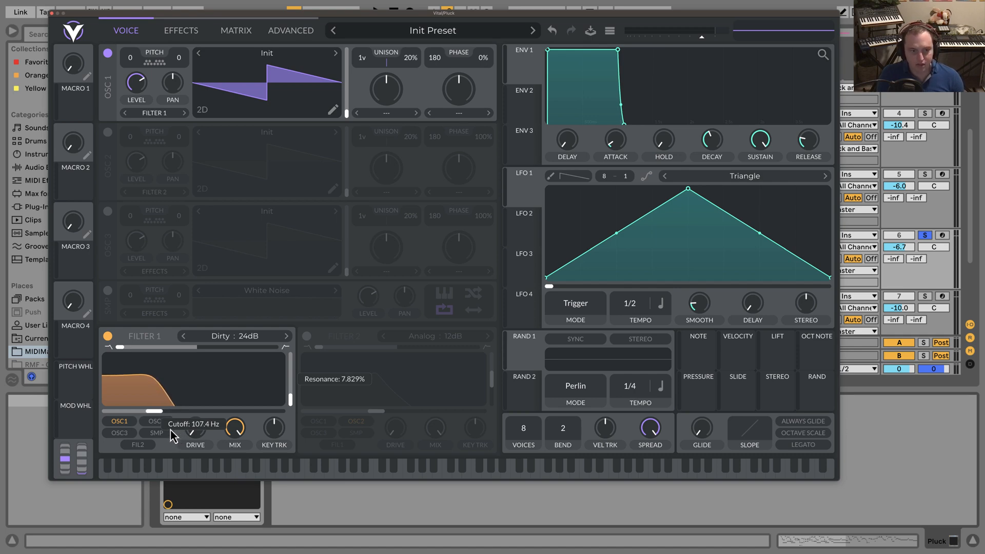
pyautogui.moveTo(171, 392); pyautogui.dragTo(170, 393)
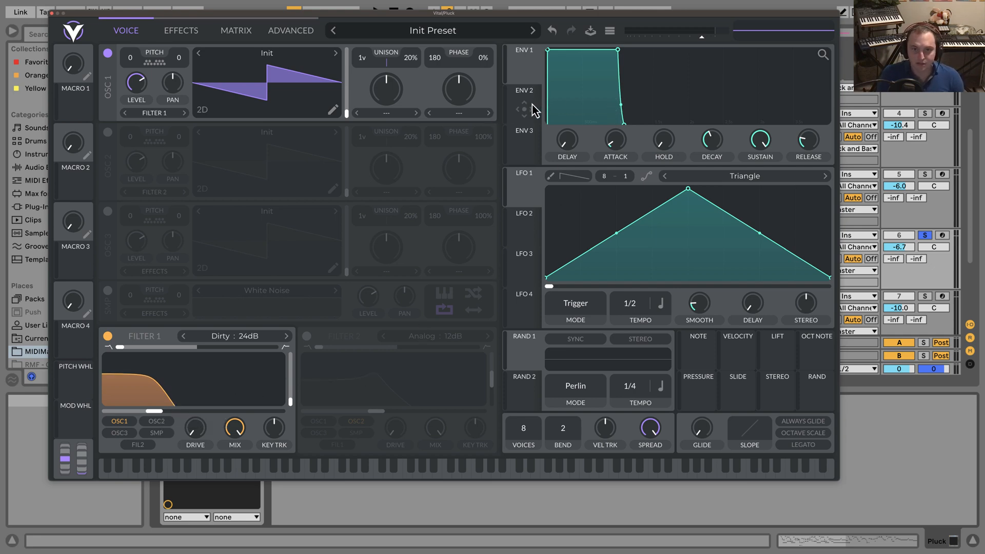
# Modulate the Filter 1 cutoff with Envelope 2, giving the envelope zero attack, zero sustain and a short decay.
pyautogui.moveTo(533, 106); pyautogui.dragTo(193, 403)
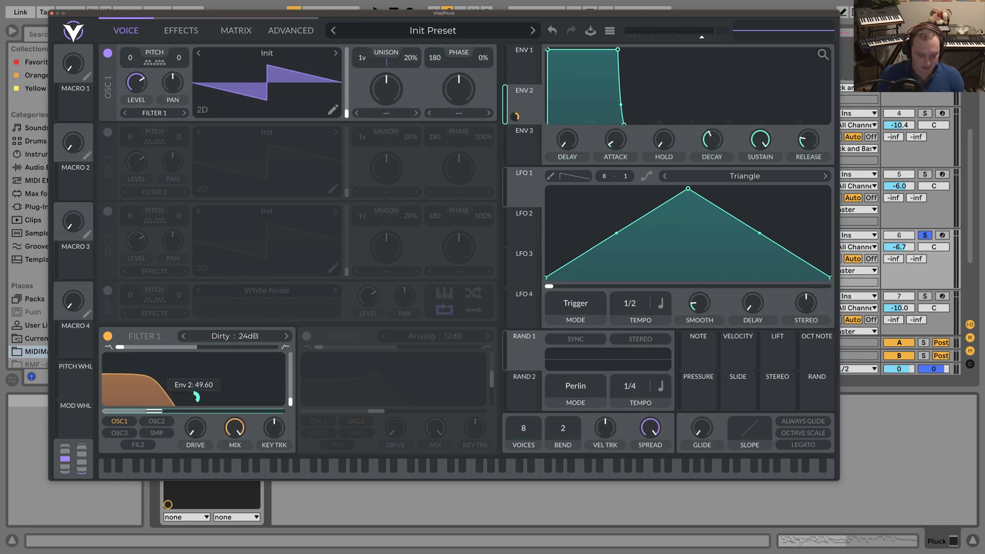
pyautogui.moveTo(193, 398); pyautogui.dragTo(194, 397)
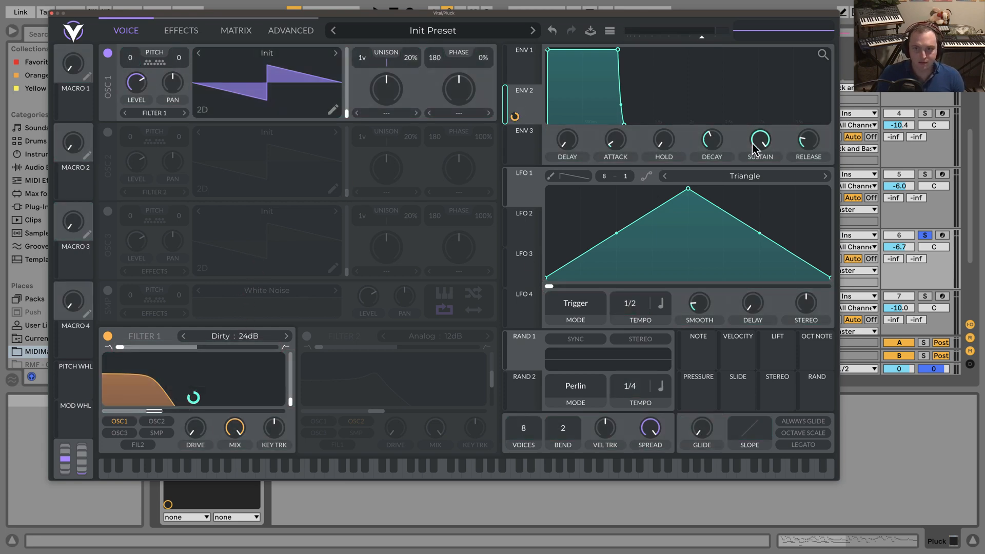
pyautogui.moveTo(754, 149); pyautogui.dragTo(745, 322)
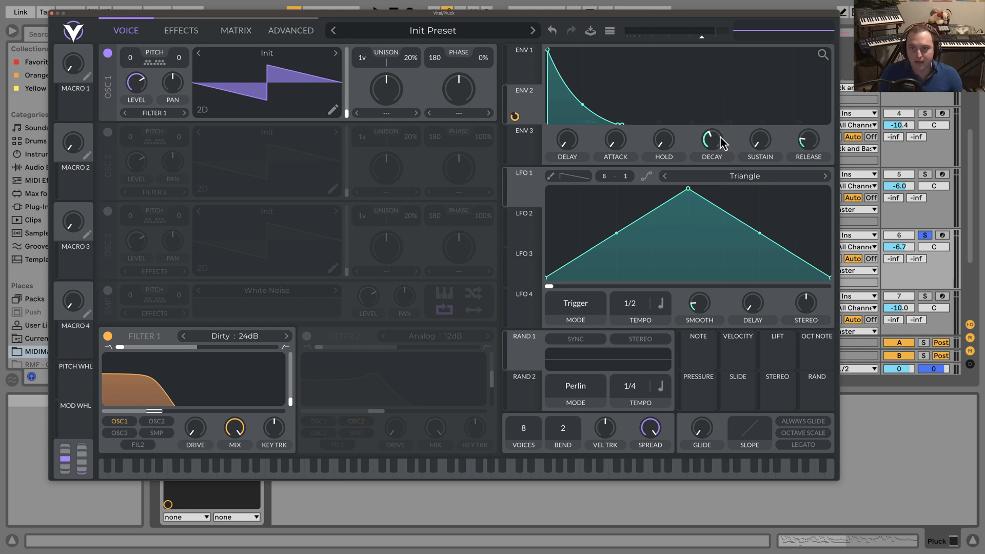
pyautogui.moveTo(723, 145); pyautogui.dragTo(719, 149)
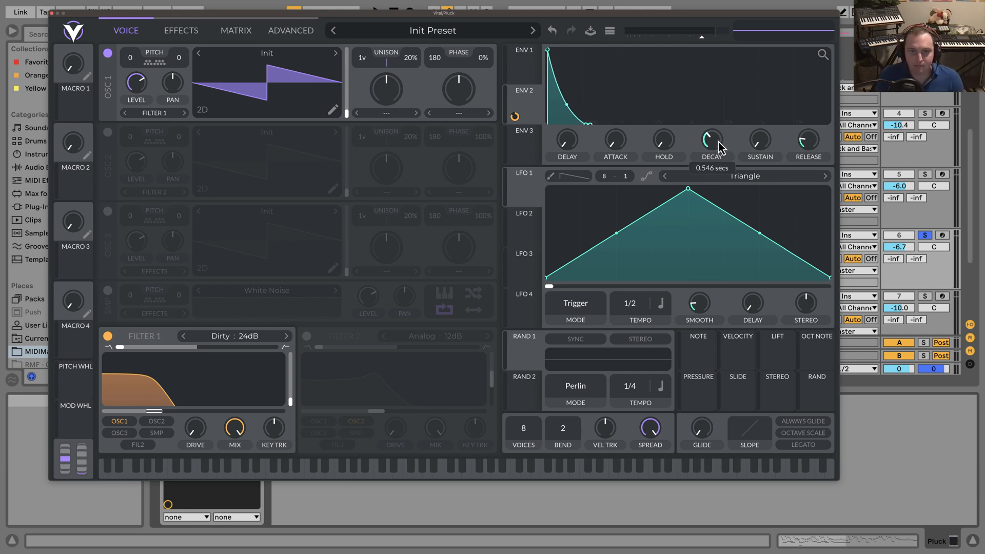
pyautogui.moveTo(718, 142); pyautogui.dragTo(718, 144)
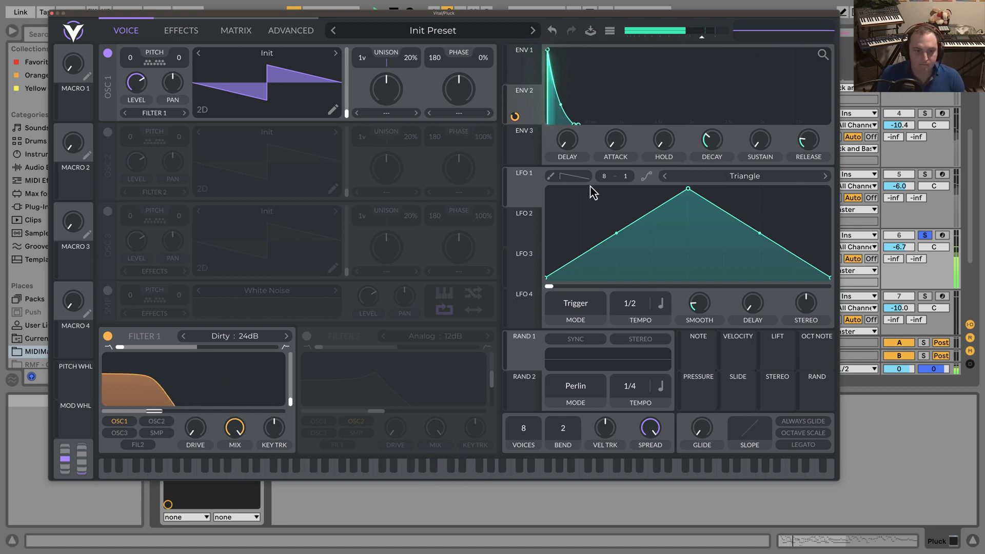
pyautogui.moveTo(515, 118); pyautogui.dragTo(515, 120)
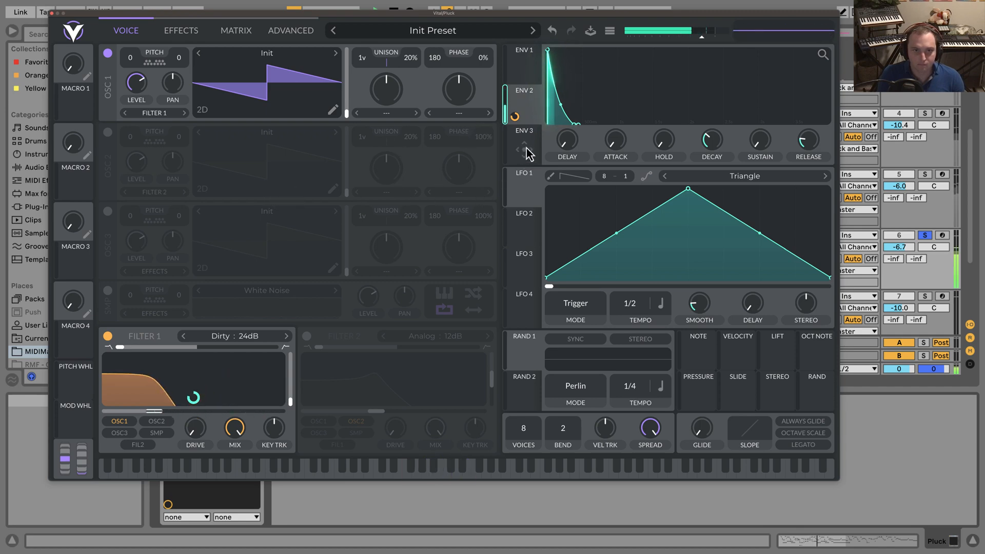
# Modulate the Filter 1 cutoff with Envelope 3 by about 38, with zero attack, sustain and release and a very short decay.
pyautogui.moveTo(527, 153); pyautogui.dragTo(177, 396)
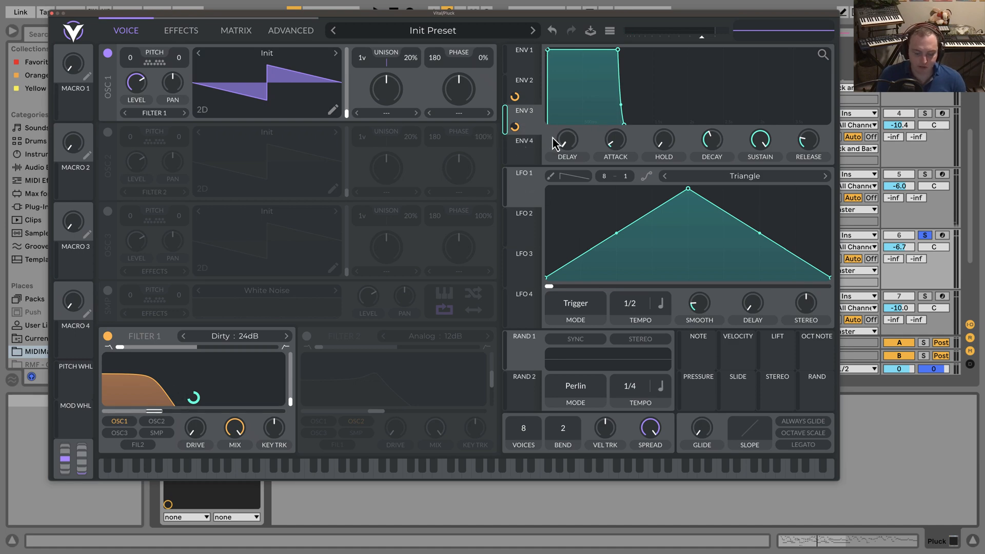
pyautogui.moveTo(760, 140); pyautogui.dragTo(760, 174)
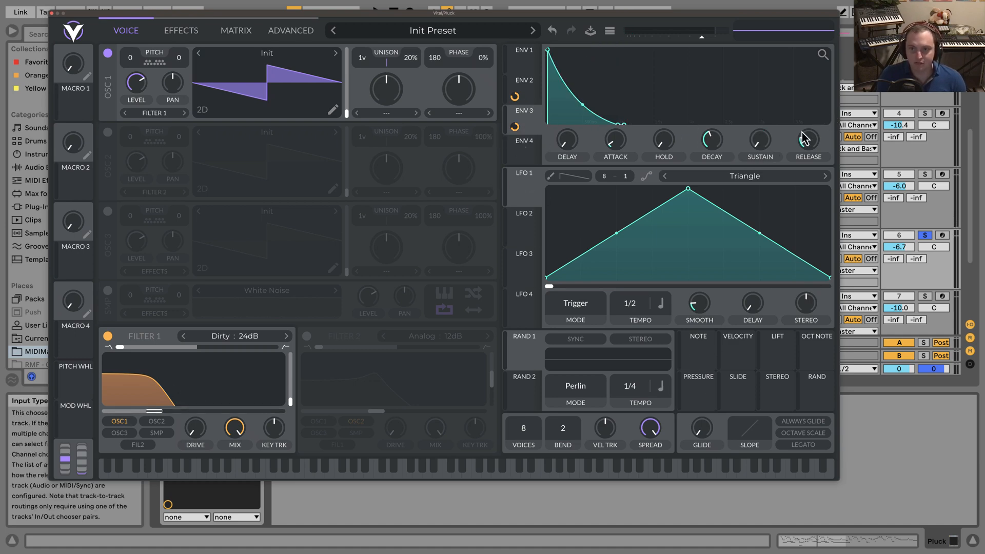
pyautogui.moveTo(710, 142); pyautogui.dragTo(707, 161)
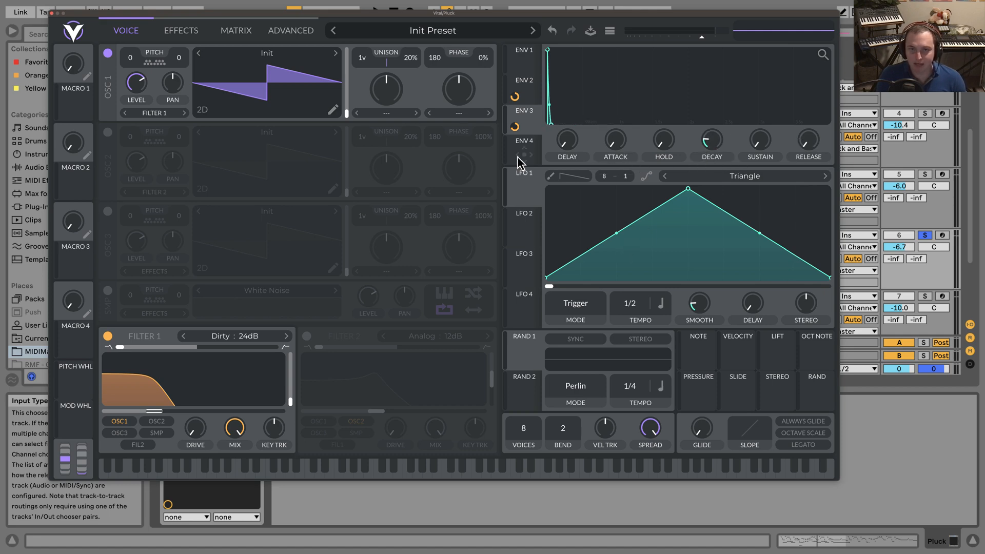
pyautogui.moveTo(517, 129); pyautogui.dragTo(516, 143)
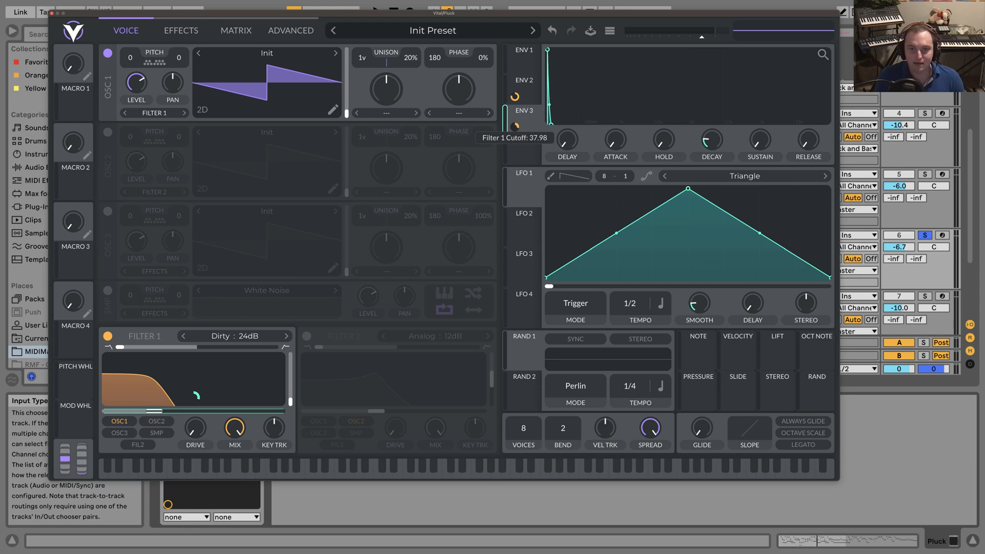
# Try Envelope 3 with a 0.024 secs decay and a cutoff amount of 52.50, comparing playback with the modulation bypassed and active.
pyautogui.moveTo(710, 149)
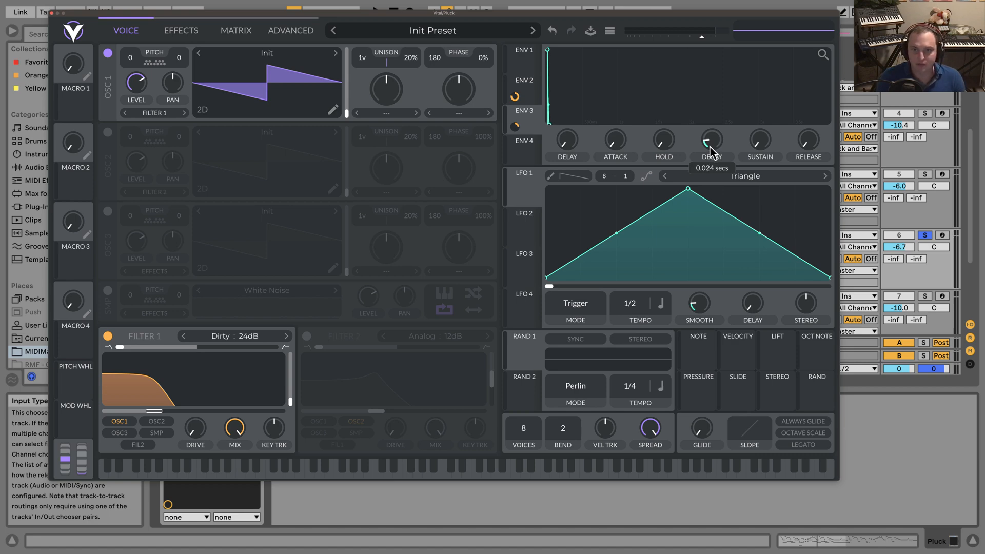
pyautogui.moveTo(515, 128)
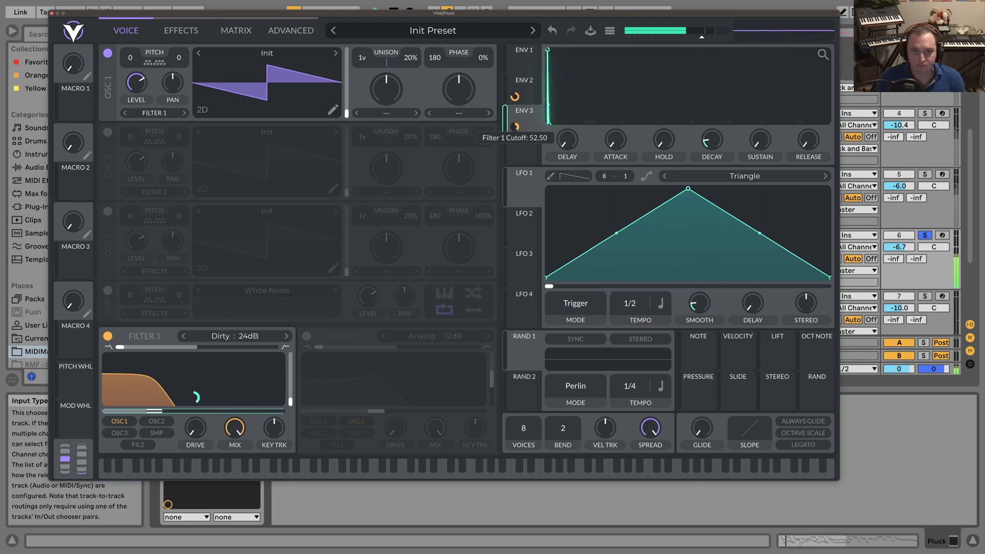
pyautogui.rightClick(516, 128)
pyautogui.click(533, 148)
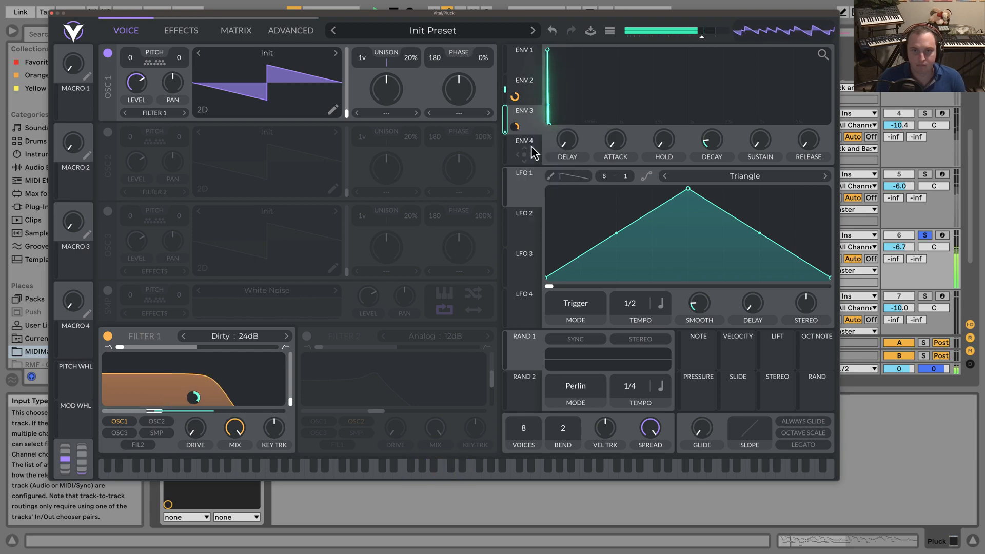
pyautogui.rightClick(516, 128)
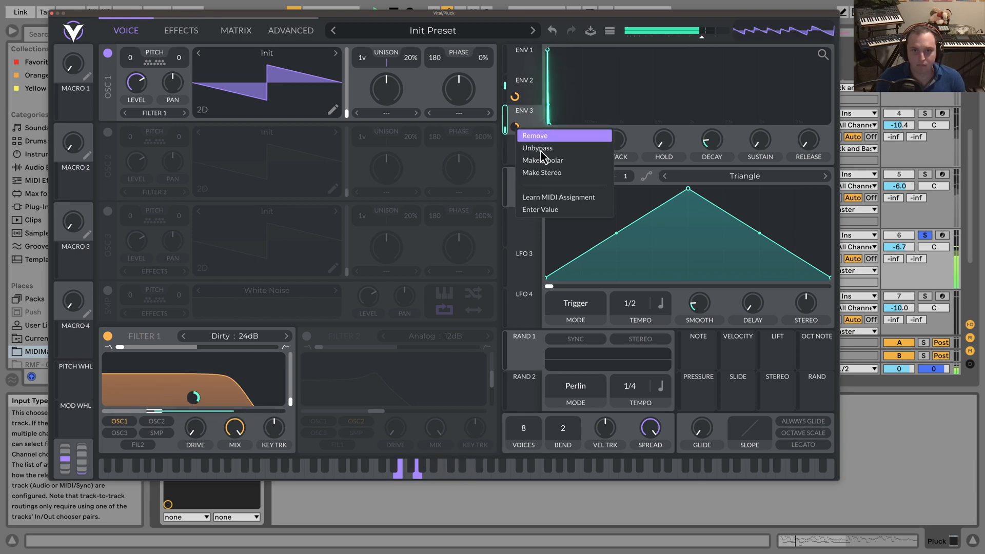
pyautogui.click(541, 150)
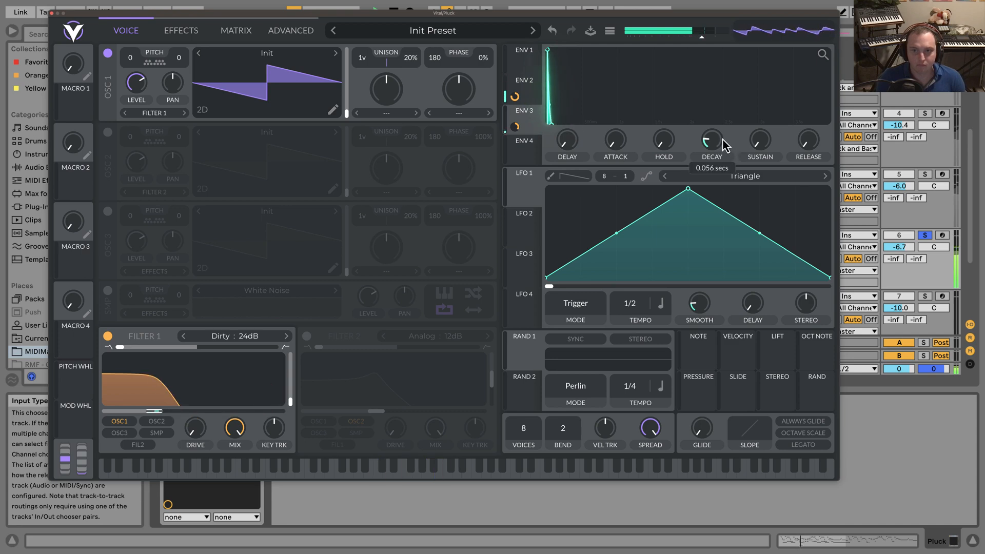
# Fine-tune Envelope 3 during playback to a decay of about 0.056 secs and a Filter 1 cutoff amount of about 39.73.
pyautogui.moveTo(722, 139); pyautogui.dragTo(722, 139)
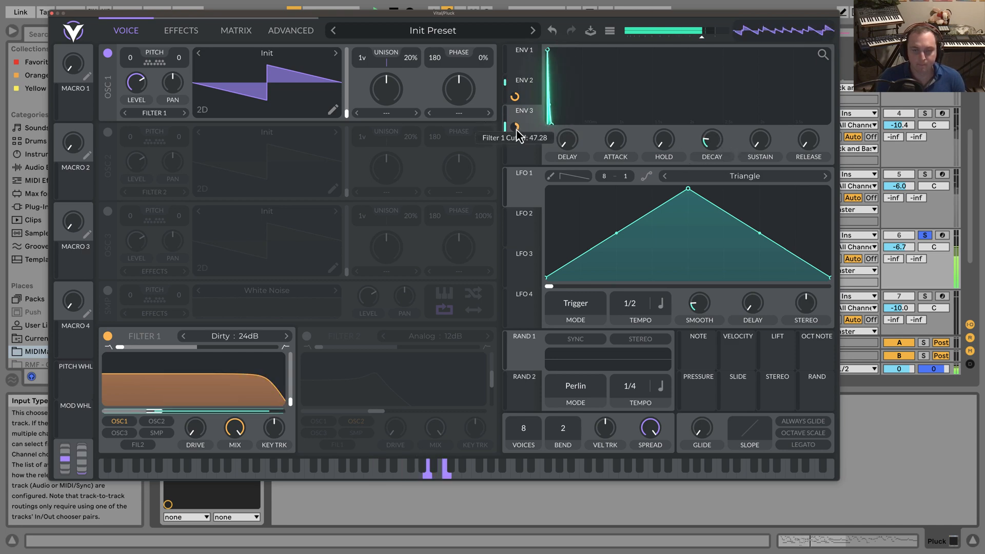
pyautogui.moveTo(517, 129)
pyautogui.mouseDown()
pyautogui.moveTo(517, 152)
pyautogui.moveTo(519, 129)
pyautogui.mouseUp()
pyautogui.press('space')
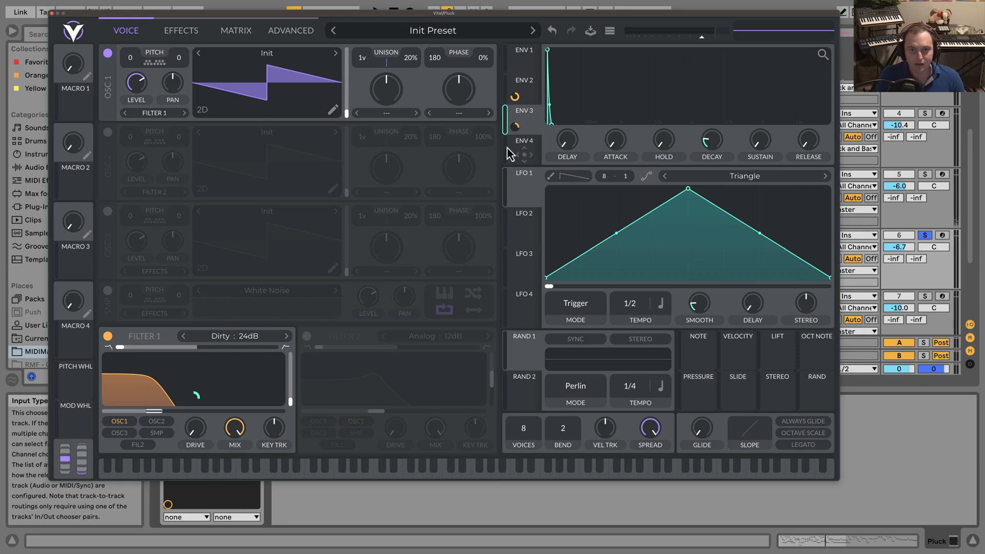
pyautogui.moveTo(514, 129); pyautogui.dragTo(513, 124)
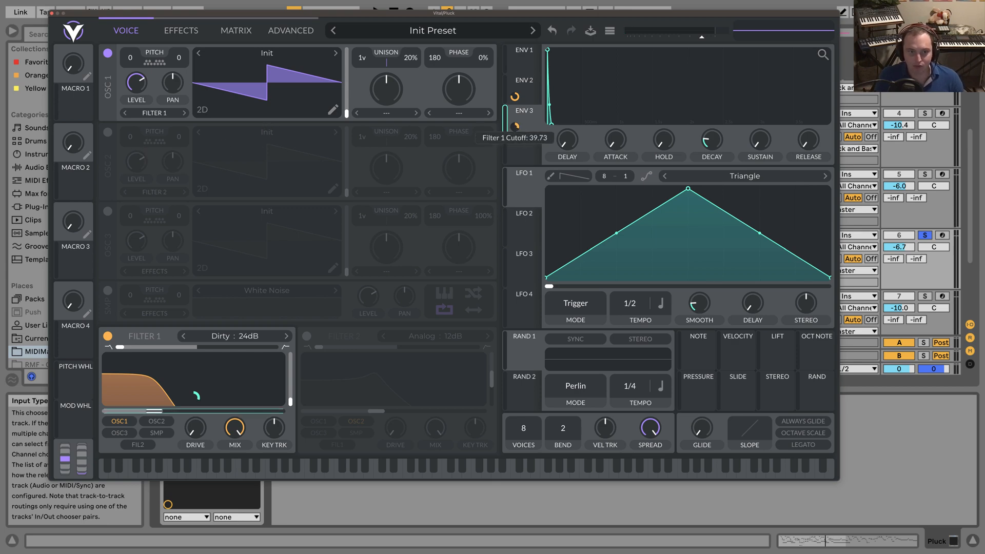
# Enable oscillator 2 with 2 unison voices at 2% detune and bring its level up from zero to a low setting.
pyautogui.click(108, 133)
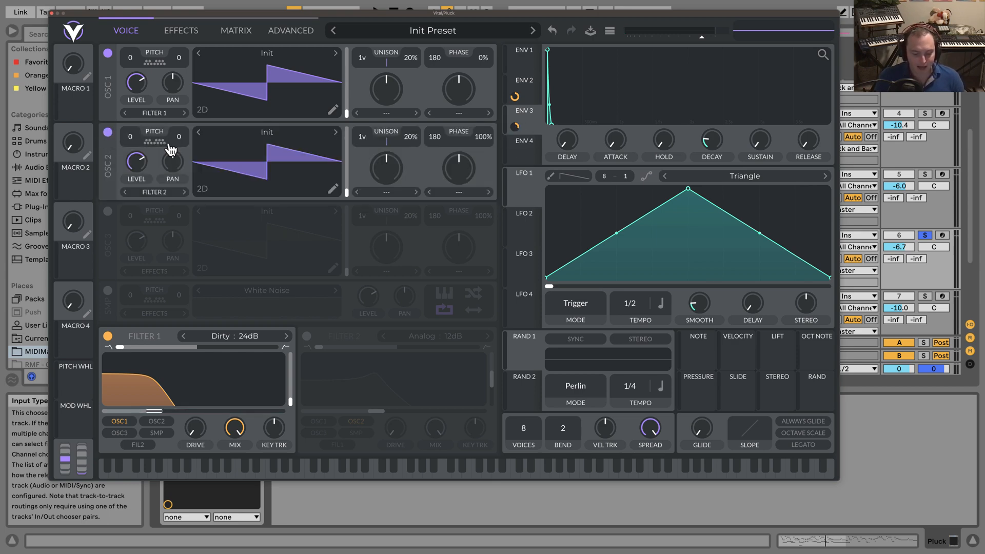
pyautogui.moveTo(140, 161); pyautogui.dragTo(198, 255)
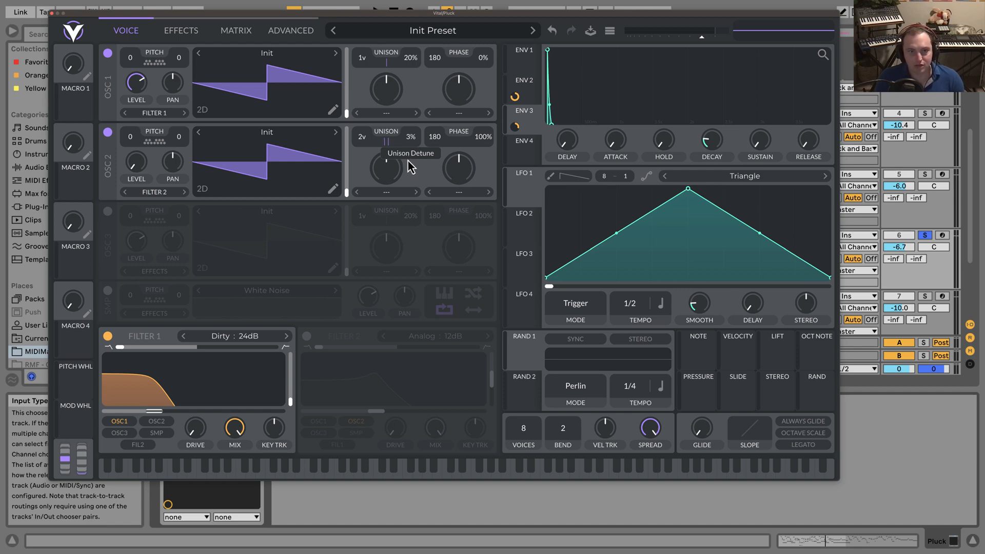
pyautogui.moveTo(135, 169)
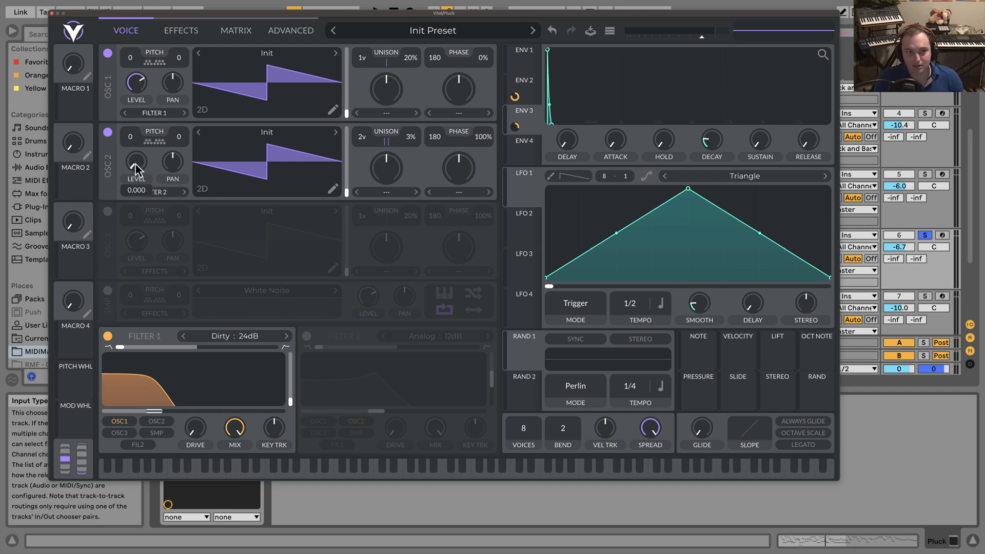
pyautogui.moveTo(136, 164); pyautogui.dragTo(146, 150)
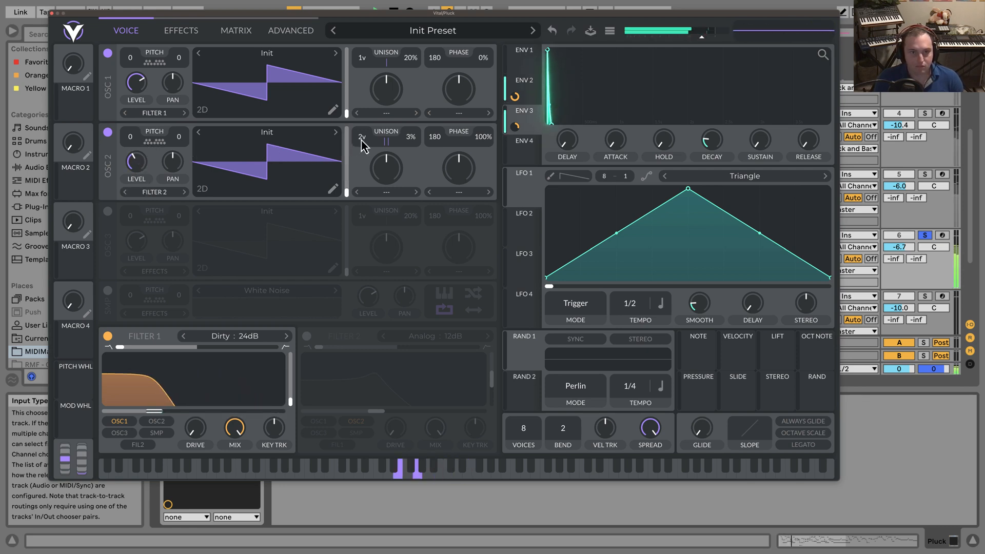
pyautogui.scroll(-1, 405, 145)
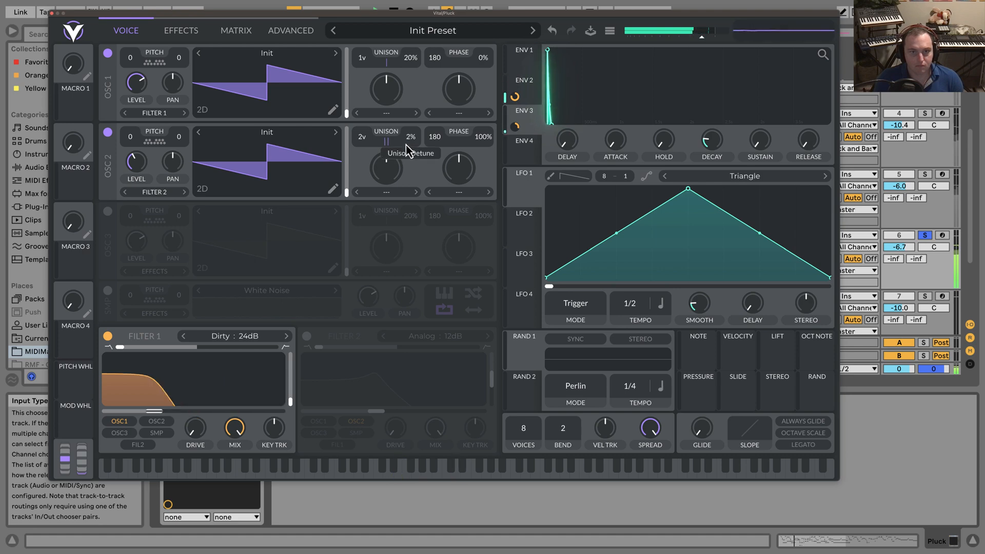
# Route oscillator 2 into Filter 1 and lower its level slightly, comparing playback with the oscillator off and on.
pyautogui.click(157, 425)
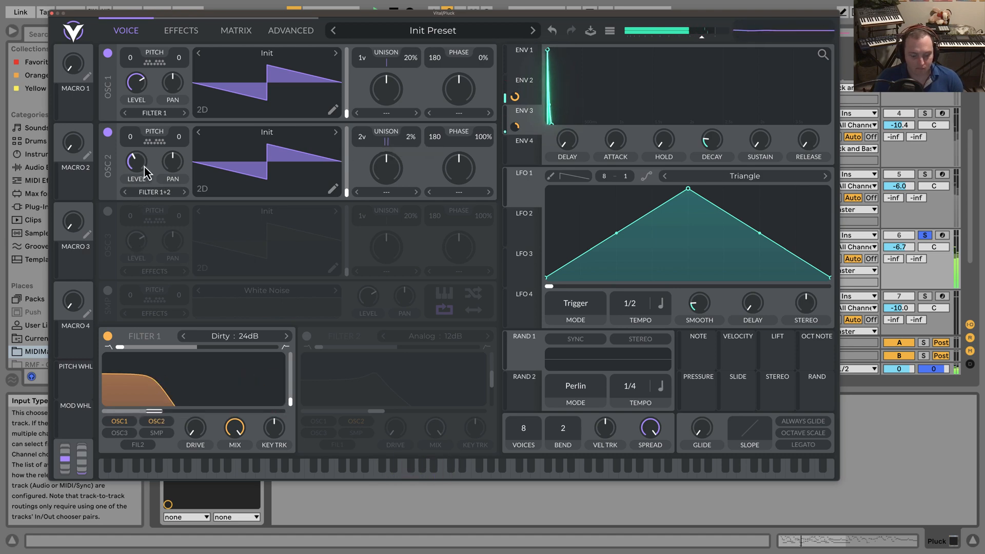
pyautogui.moveTo(145, 173)
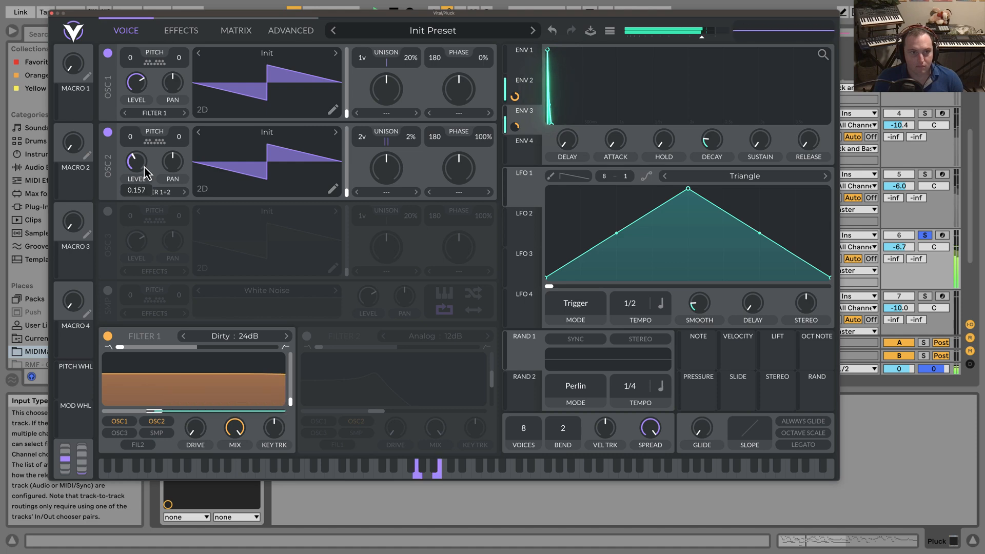
pyautogui.click(109, 134)
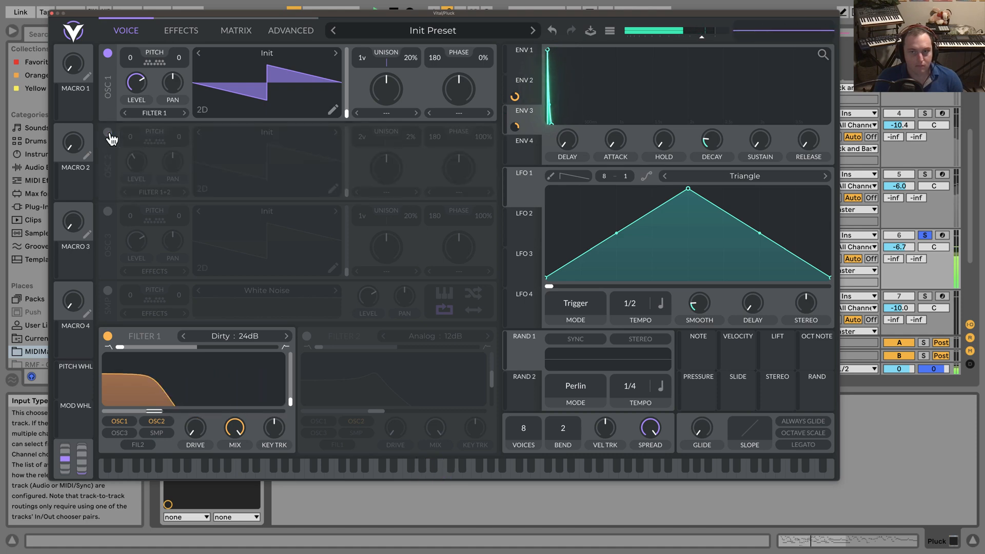
pyautogui.click(108, 133)
pyautogui.moveTo(132, 181)
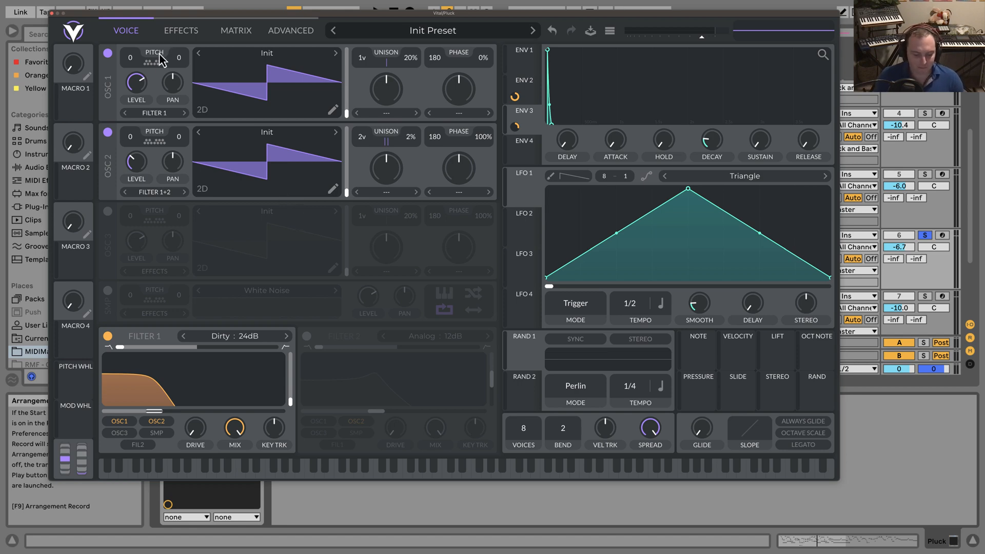
# Enable the Multiband compressor effect with a shorter release, an attack of 56.80% and its mix brought up from zero to a moderate level.
pyautogui.click(172, 32)
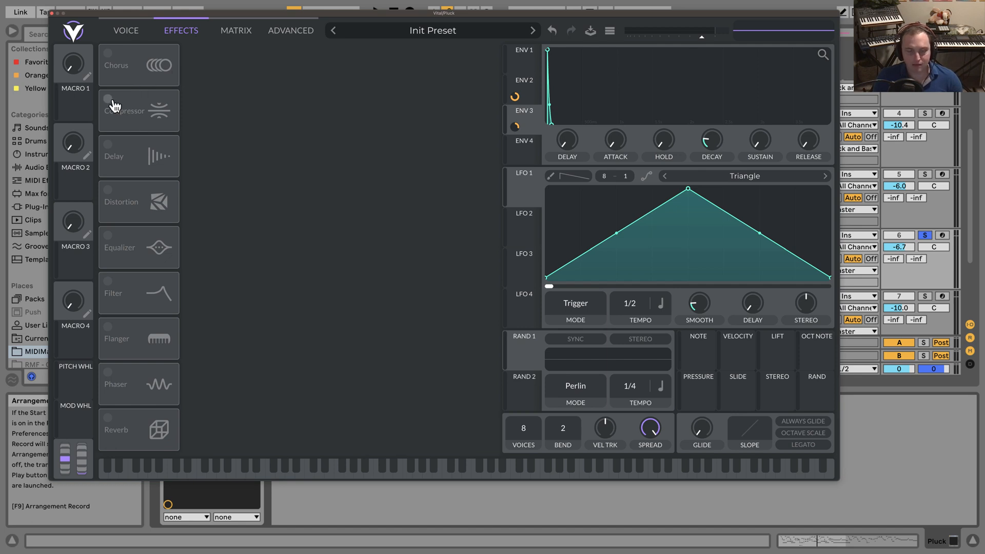
pyautogui.click(125, 36)
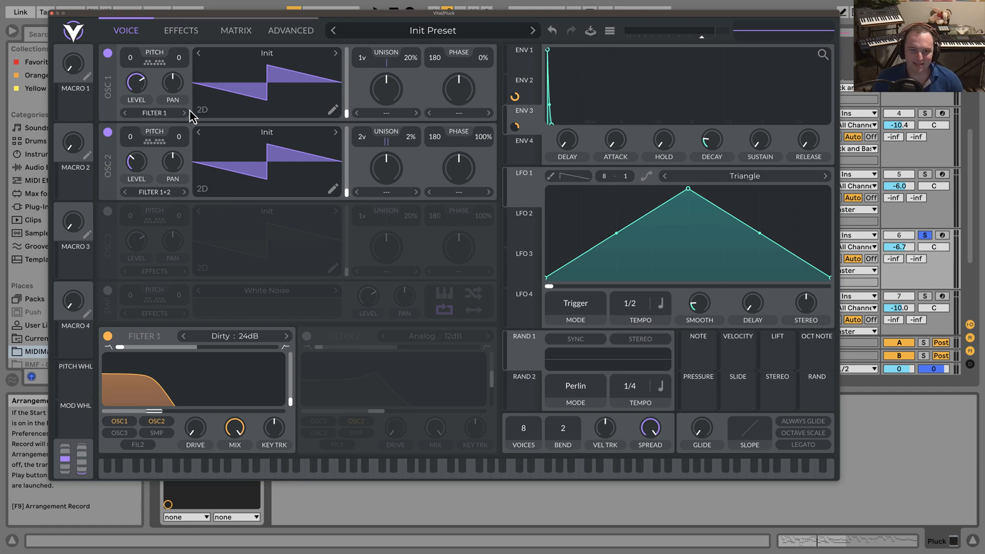
pyautogui.click(176, 34)
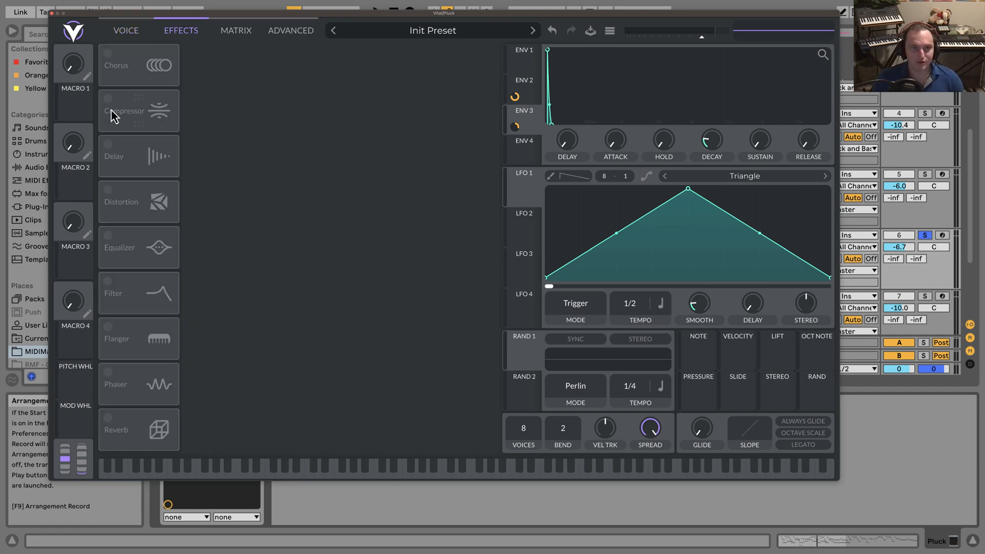
pyautogui.click(127, 109)
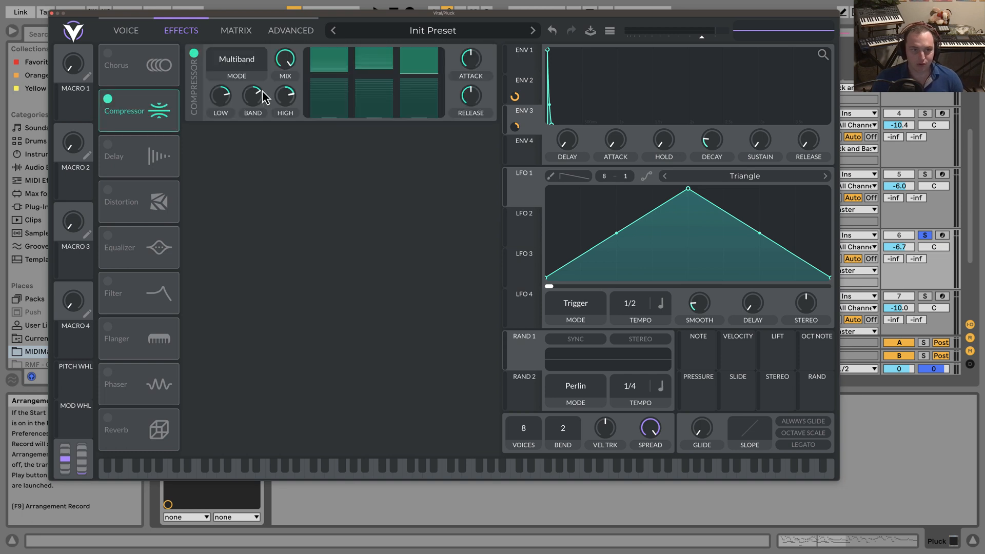
pyautogui.moveTo(278, 63); pyautogui.dragTo(281, 214)
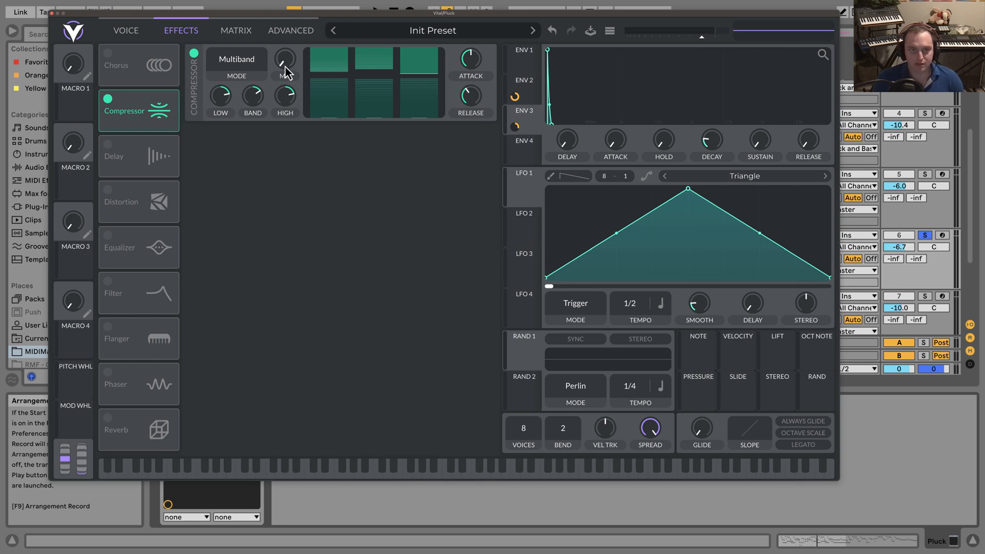
pyautogui.moveTo(284, 67); pyautogui.dragTo(293, 42)
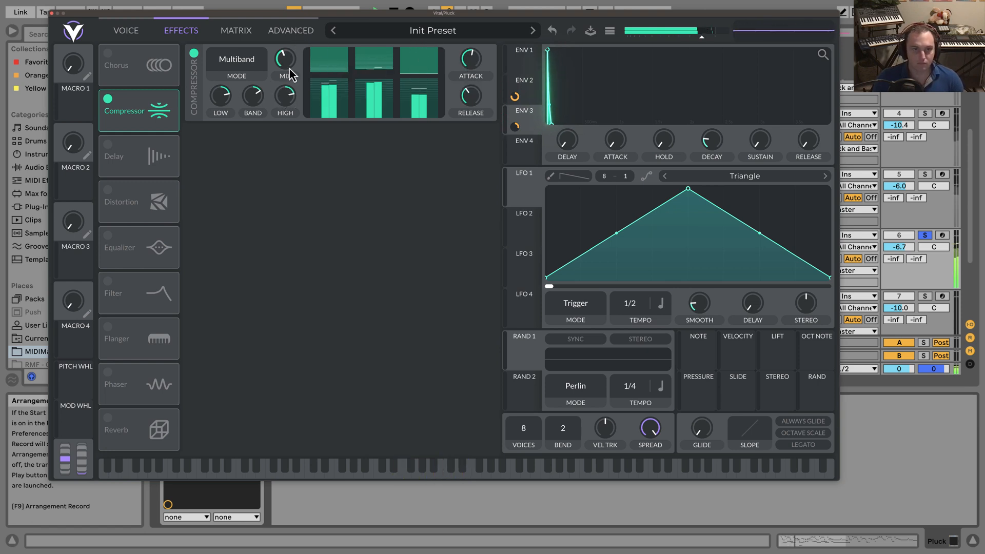
pyautogui.moveTo(287, 71)
pyautogui.moveTo(464, 106)
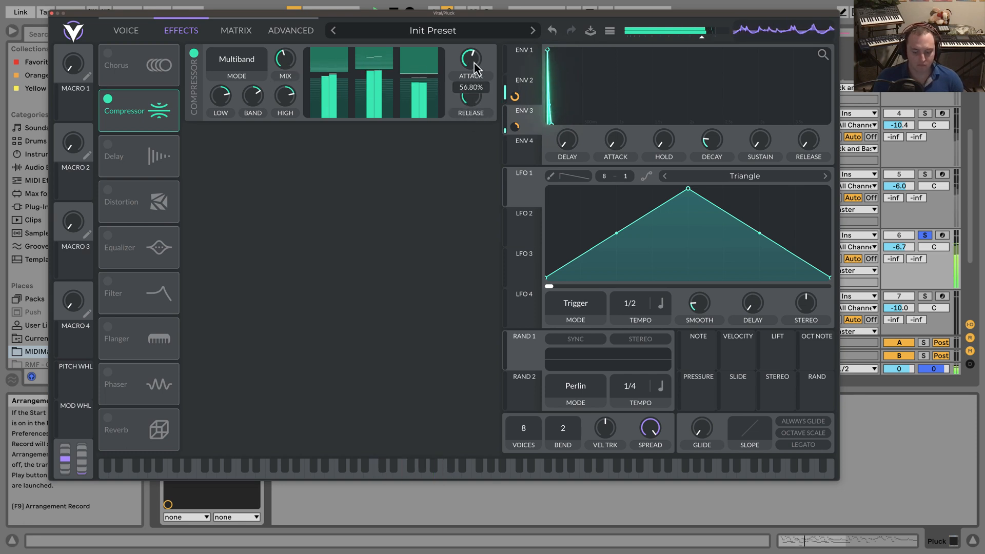
# Compare playback with the compressor off and on, and lower its mix slightly.
pyautogui.click(191, 52)
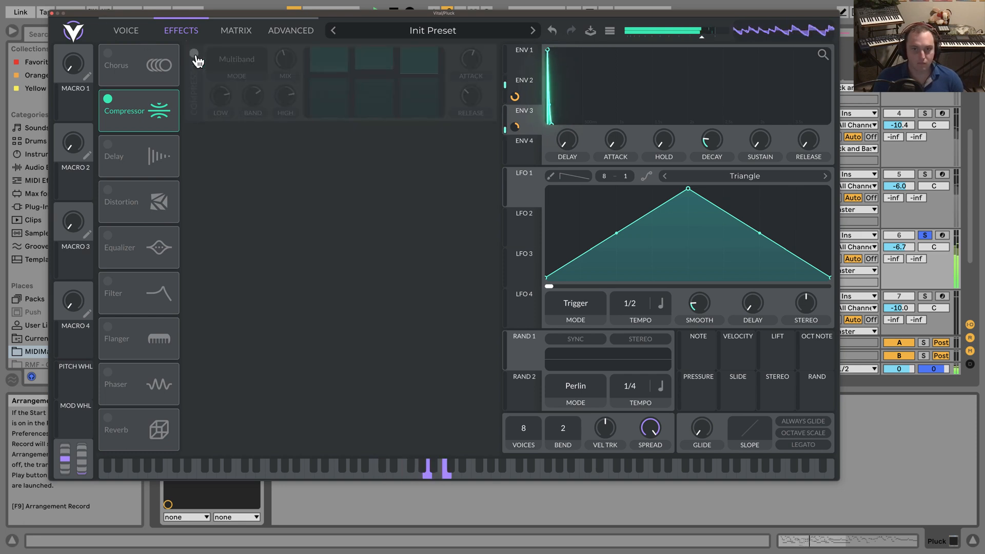
pyautogui.click(196, 55)
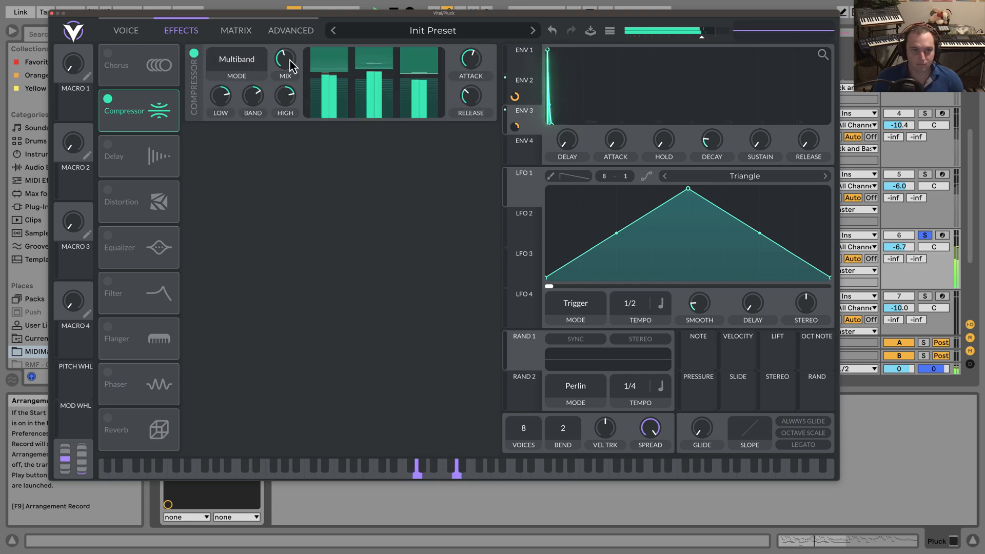
pyautogui.moveTo(282, 57); pyautogui.dragTo(291, 70)
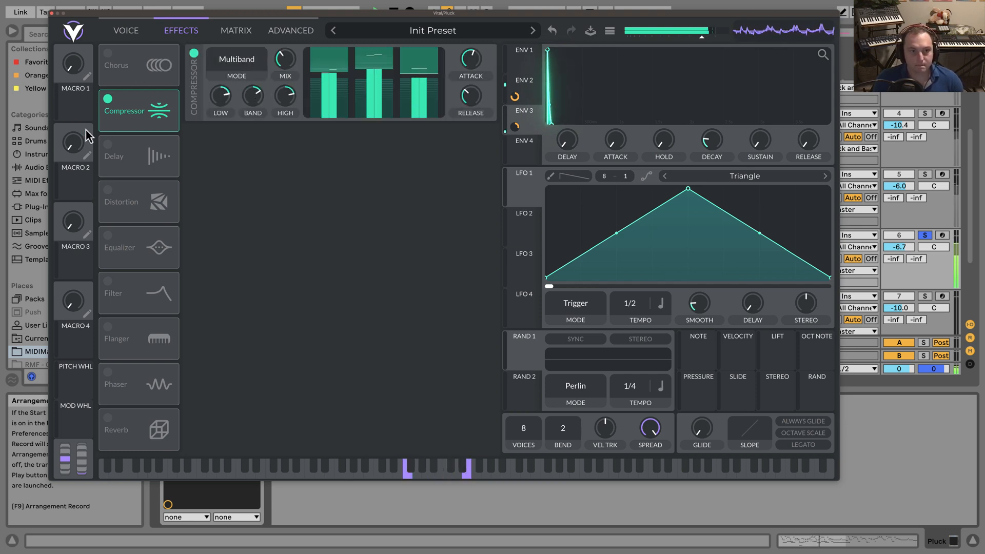
# Enable a Ping Pong delay at 1/8 tempo, raise its filter cutoff, reduce its spread and set its mix to about 12%.
pyautogui.click(108, 144)
pyautogui.click(254, 179)
pyautogui.click(255, 218)
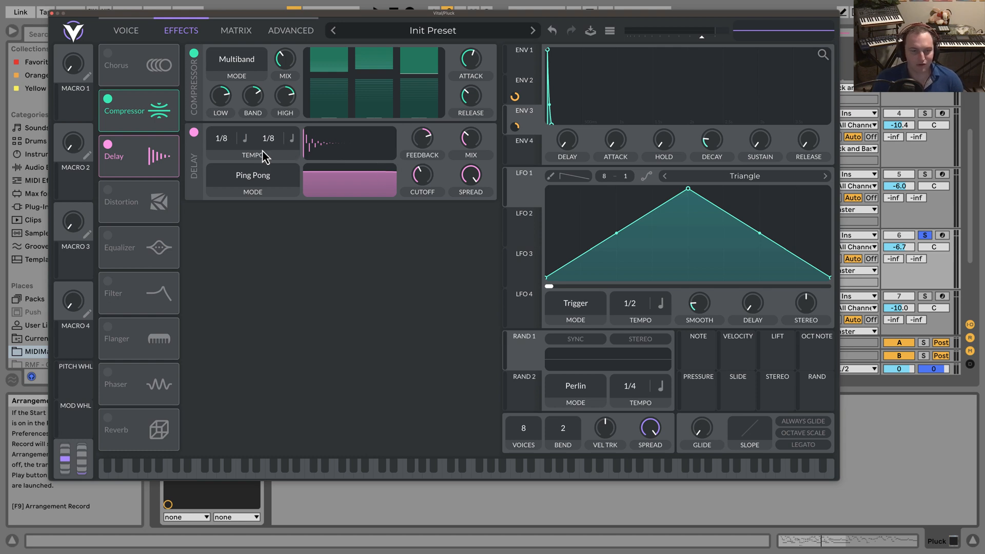
pyautogui.moveTo(377, 196); pyautogui.dragTo(382, 198)
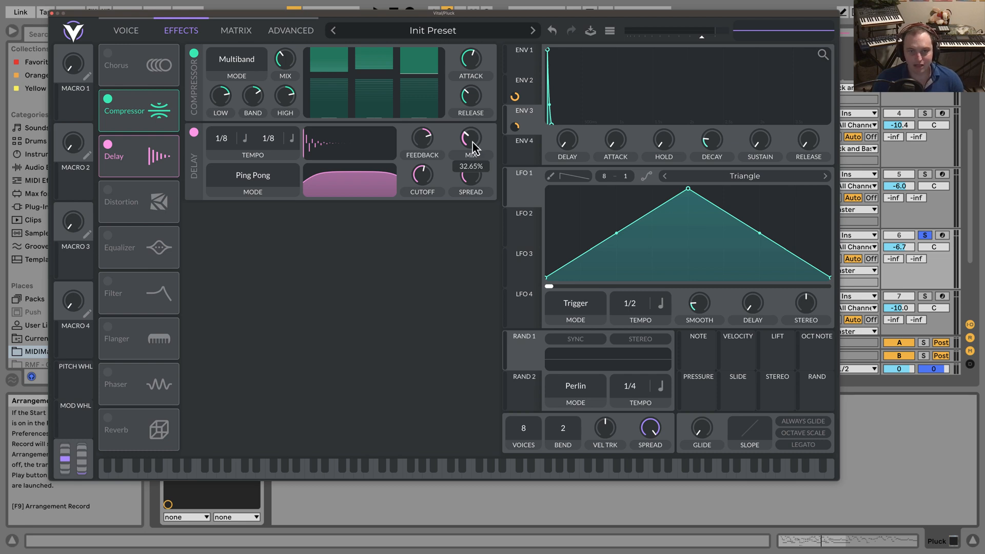
pyautogui.moveTo(472, 142); pyautogui.dragTo(450, 146)
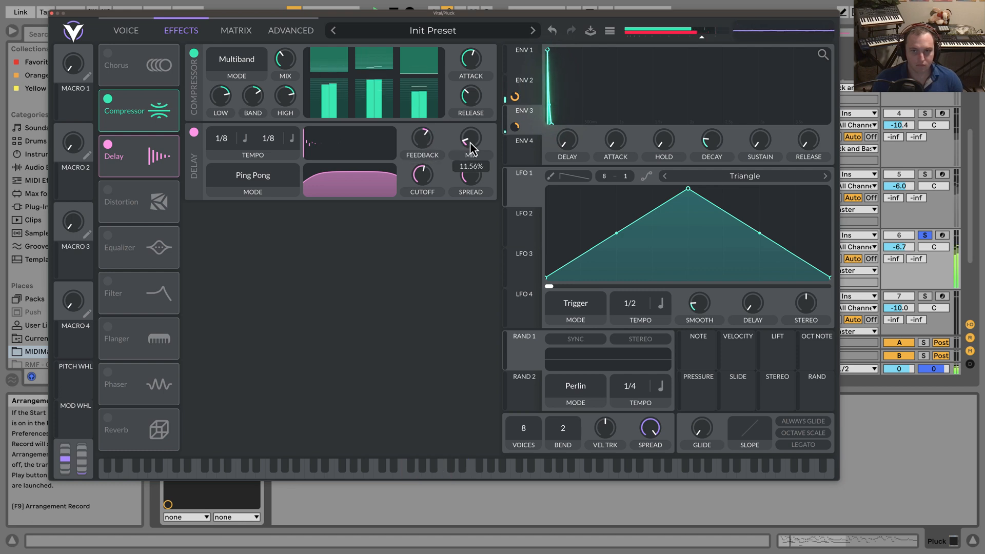
pyautogui.moveTo(470, 143); pyautogui.dragTo(472, 143)
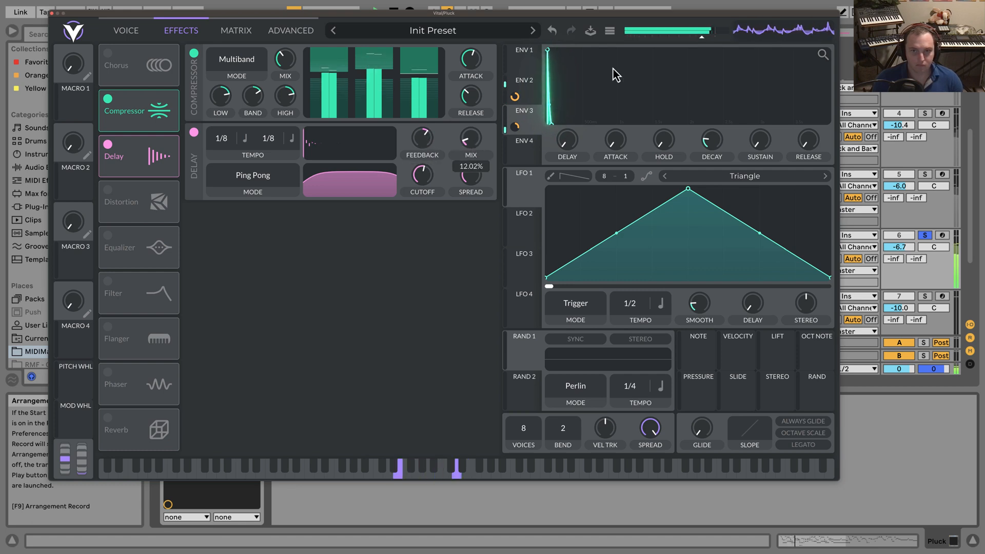
# Lower the synth's output volume slightly, and refine the delay with more feedback, a filter spread of about 0.341 and a higher cutoff.
pyautogui.moveTo(701, 38)
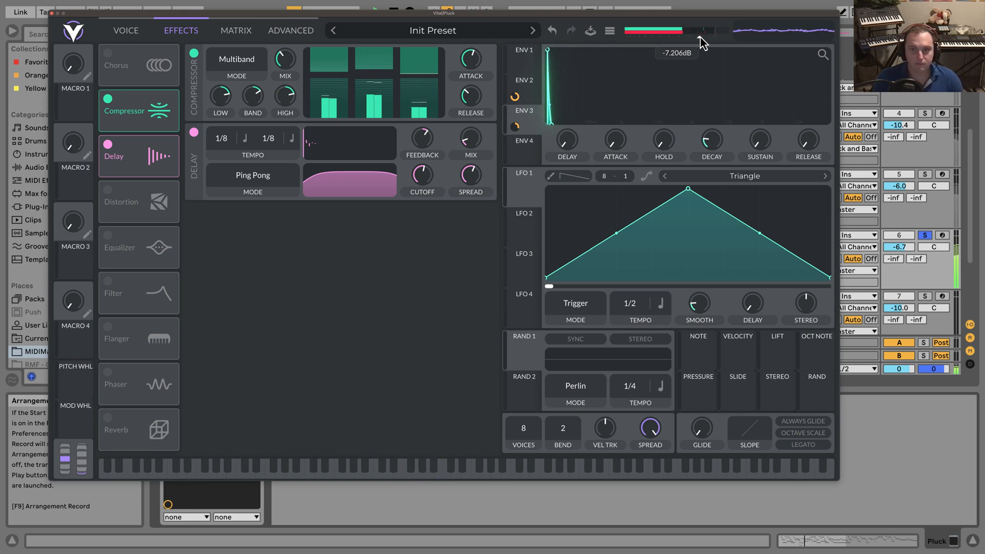
pyautogui.moveTo(700, 38); pyautogui.dragTo(697, 39)
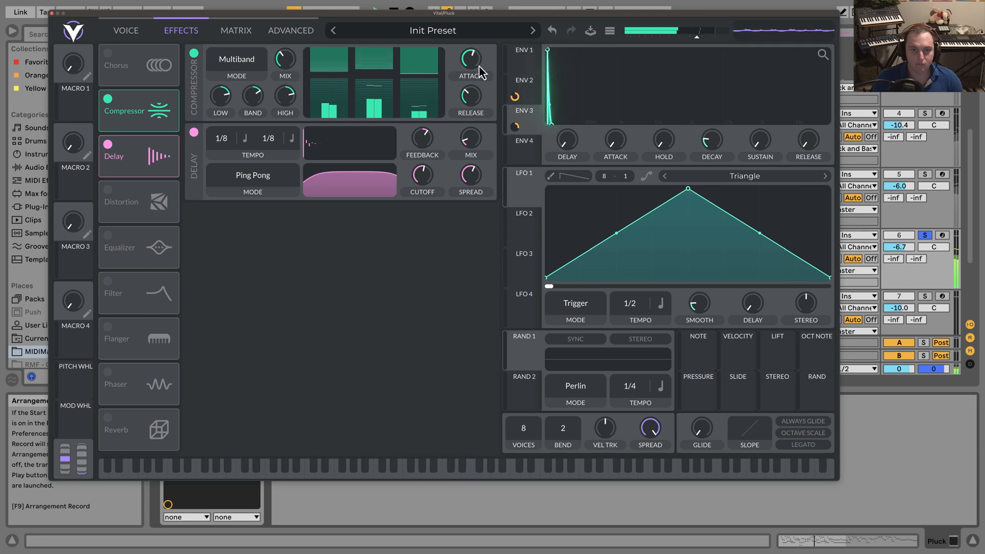
pyautogui.moveTo(365, 181); pyautogui.dragTo(367, 177)
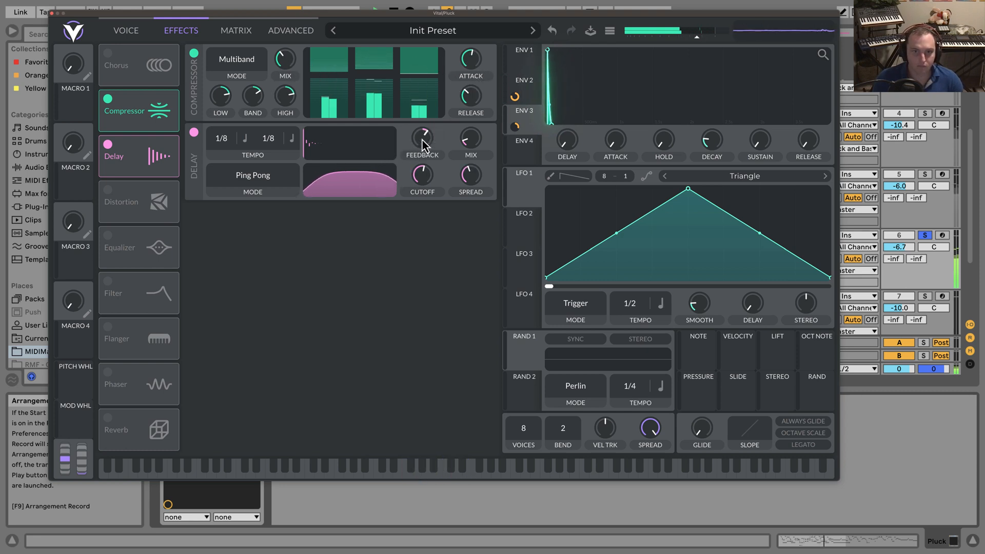
pyautogui.moveTo(422, 139); pyautogui.dragTo(425, 139)
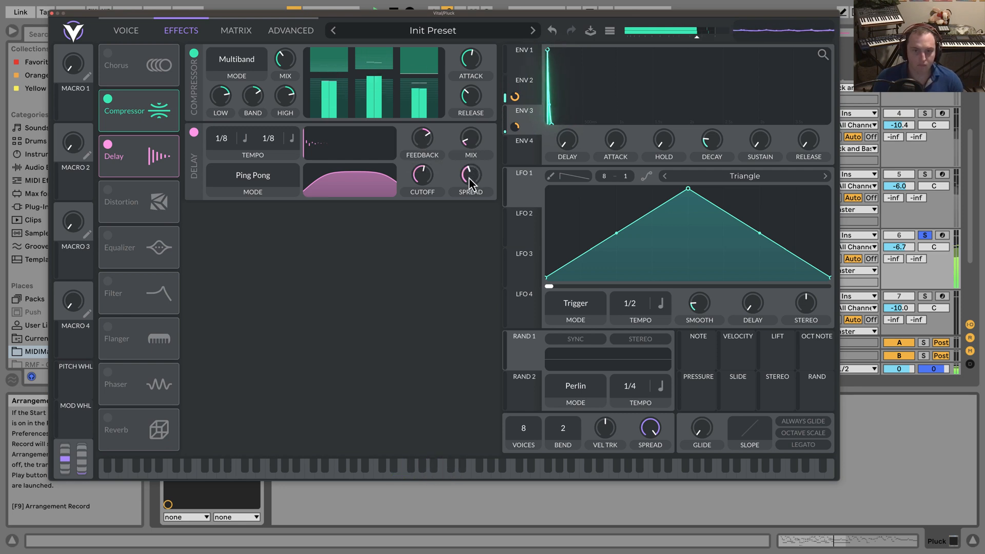
pyautogui.moveTo(469, 178); pyautogui.dragTo(464, 184)
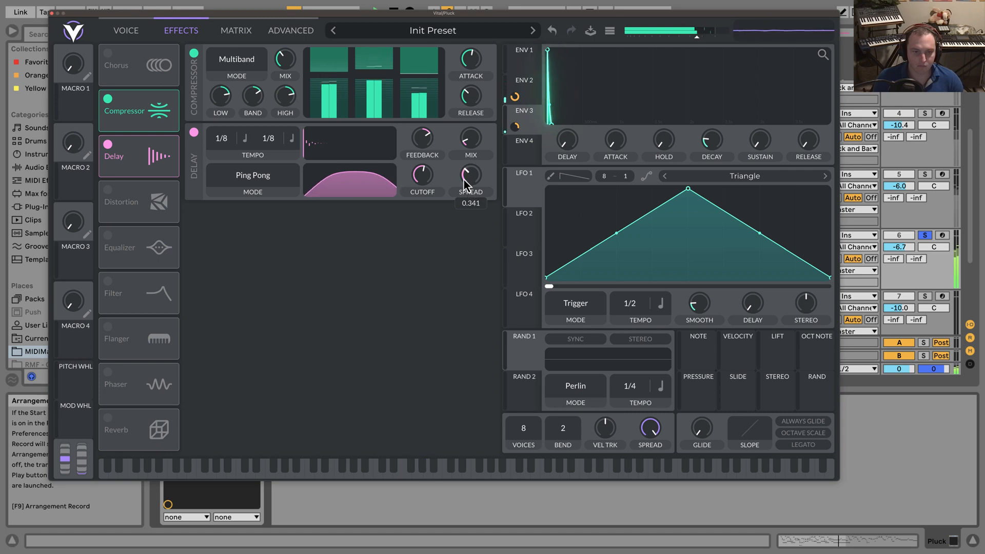
pyautogui.moveTo(361, 173); pyautogui.dragTo(353, 173)
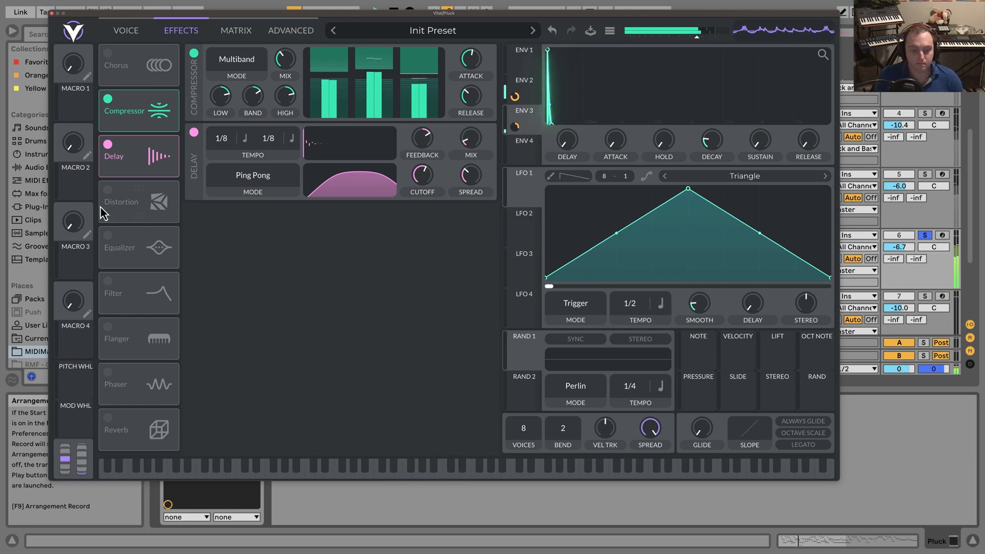
# Enable the equalizer with a gentle low cut and a high-band boost of about 4.5 dB, and raise the delay mix slightly.
pyautogui.click(108, 236)
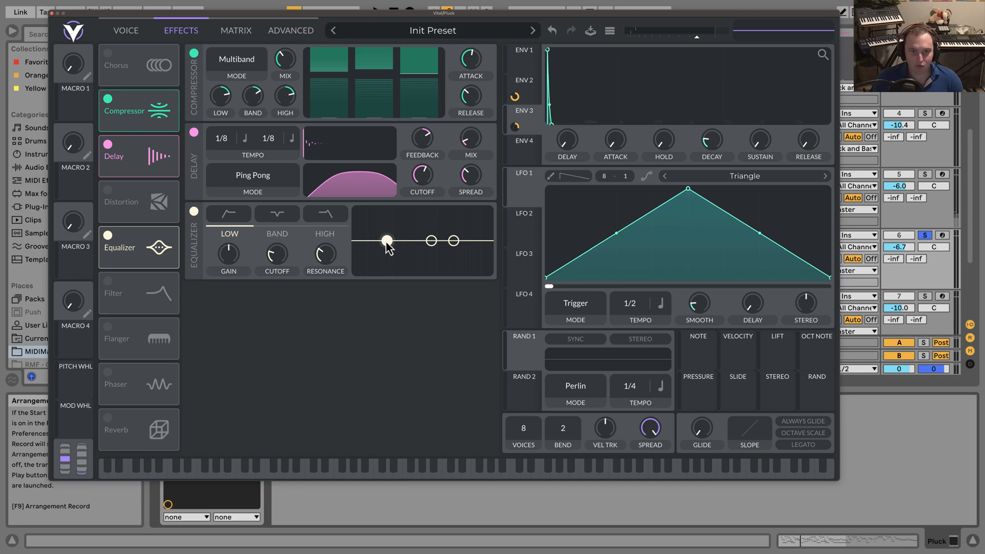
pyautogui.moveTo(386, 241); pyautogui.dragTo(395, 248)
pyautogui.moveTo(316, 255); pyautogui.dragTo(316, 264)
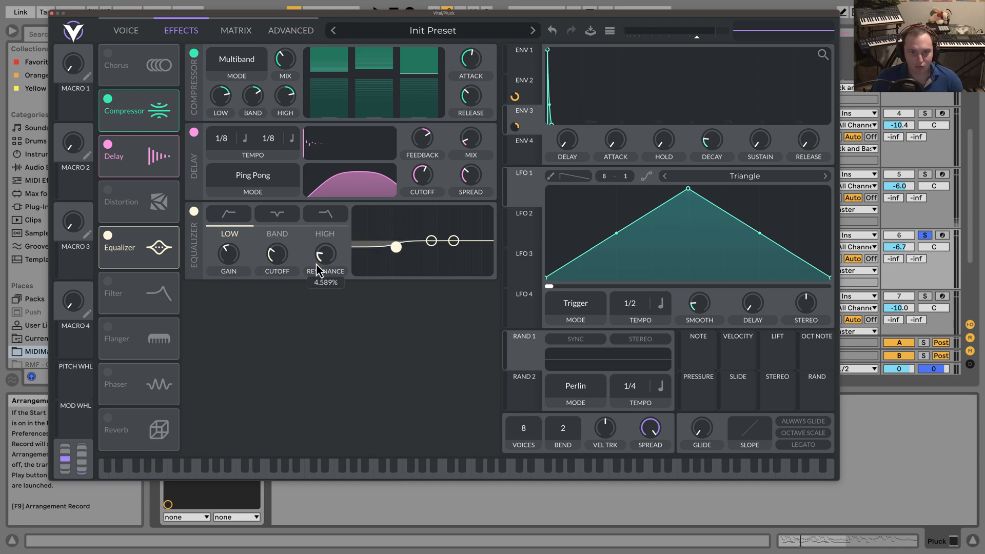
pyautogui.moveTo(396, 247); pyautogui.dragTo(455, 241)
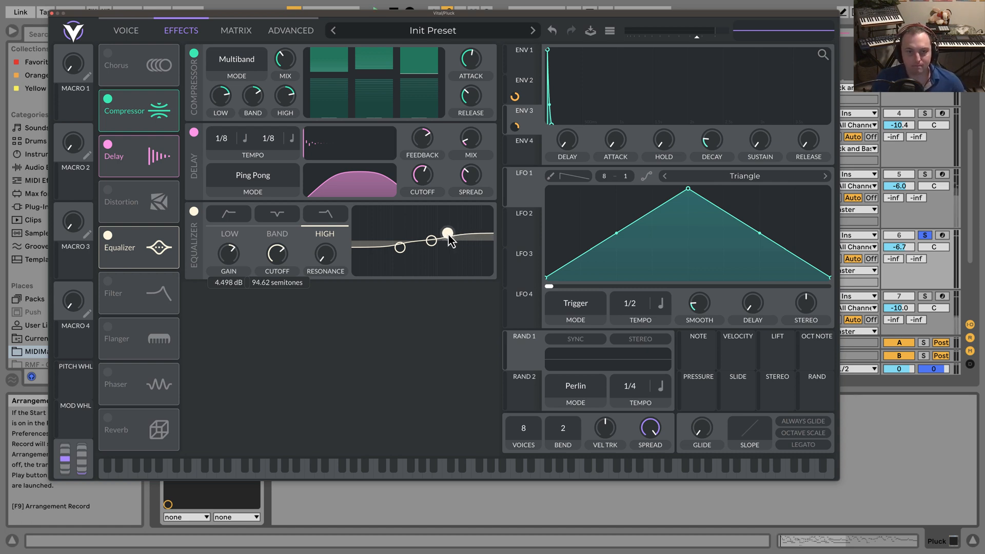
pyautogui.moveTo(448, 233)
pyautogui.mouseDown()
pyautogui.moveTo(402, 242)
pyautogui.moveTo(450, 235)
pyautogui.mouseUp()
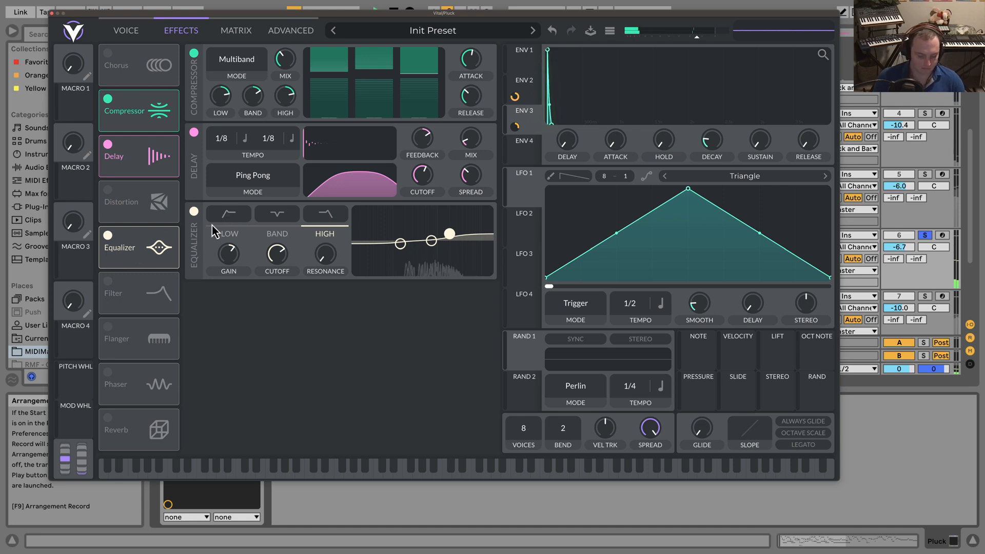
pyautogui.moveTo(479, 143); pyautogui.dragTo(479, 137)
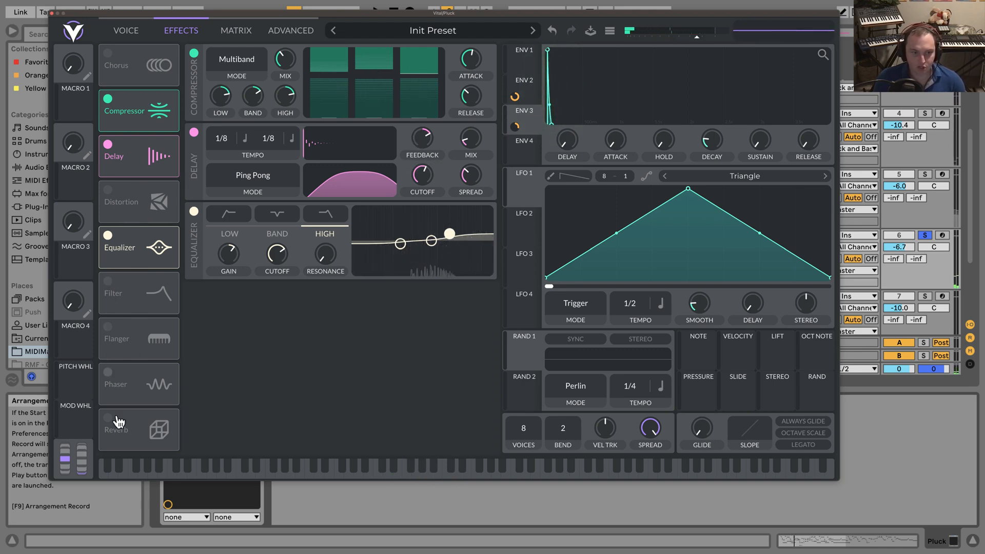
# Move the reverb directly after the equalizer in the effects chain, enable it and adjust its mix.
pyautogui.moveTo(137, 349); pyautogui.dragTo(142, 302)
pyautogui.click(105, 282)
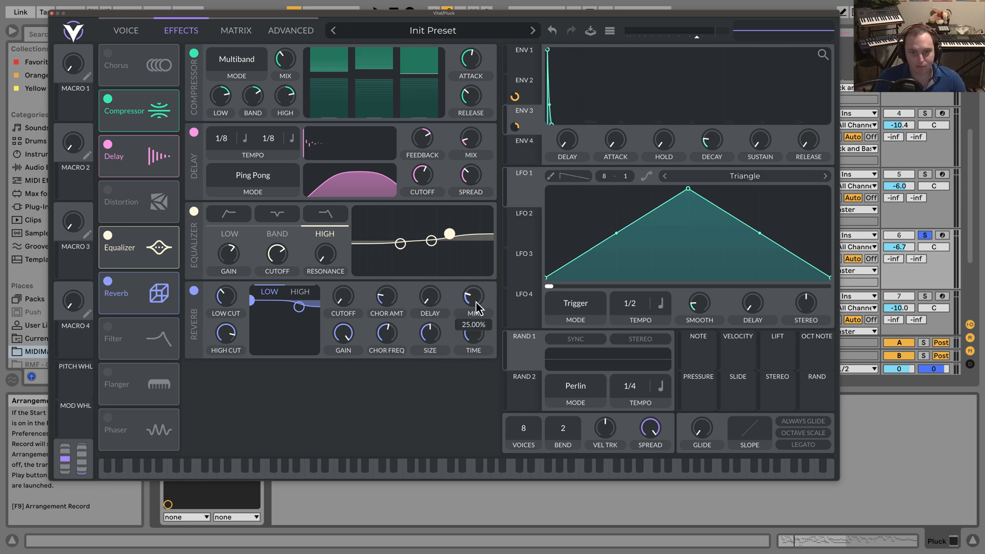
pyautogui.moveTo(474, 305); pyautogui.dragTo(475, 301)
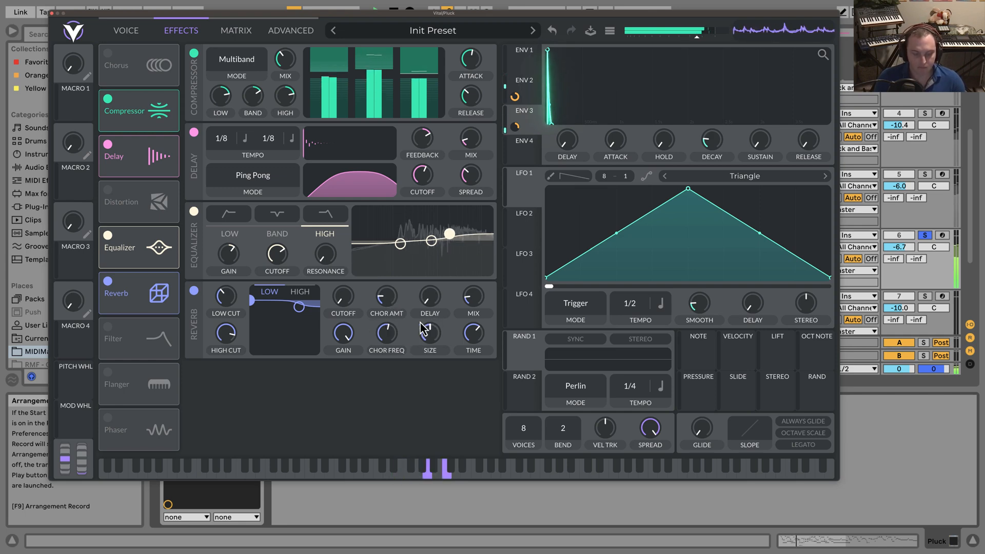
# Tune the reverb during playback with a lower high-band gain, a short pre-delay and a time of a little over 4 secs.
pyautogui.moveTo(299, 307); pyautogui.dragTo(301, 307)
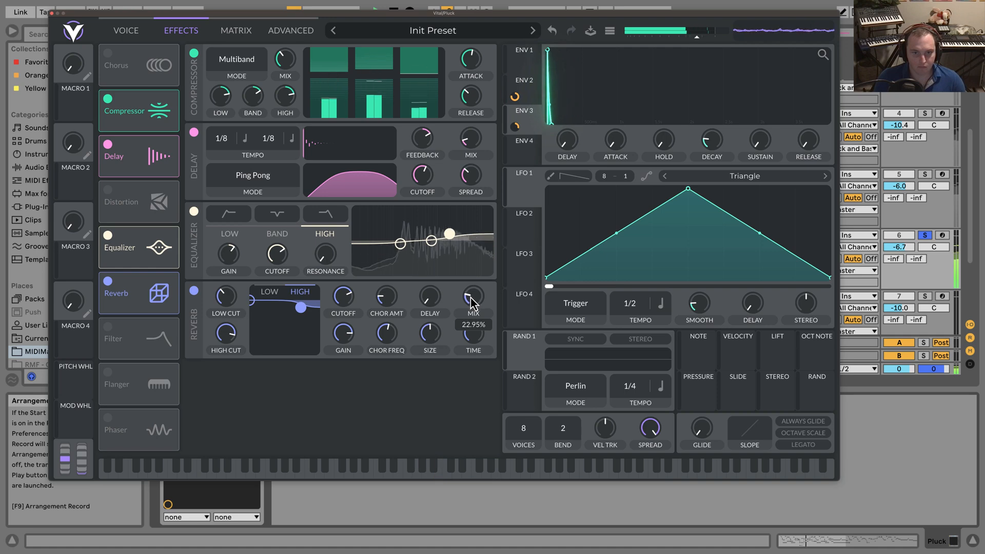
pyautogui.moveTo(435, 299); pyautogui.dragTo(436, 297)
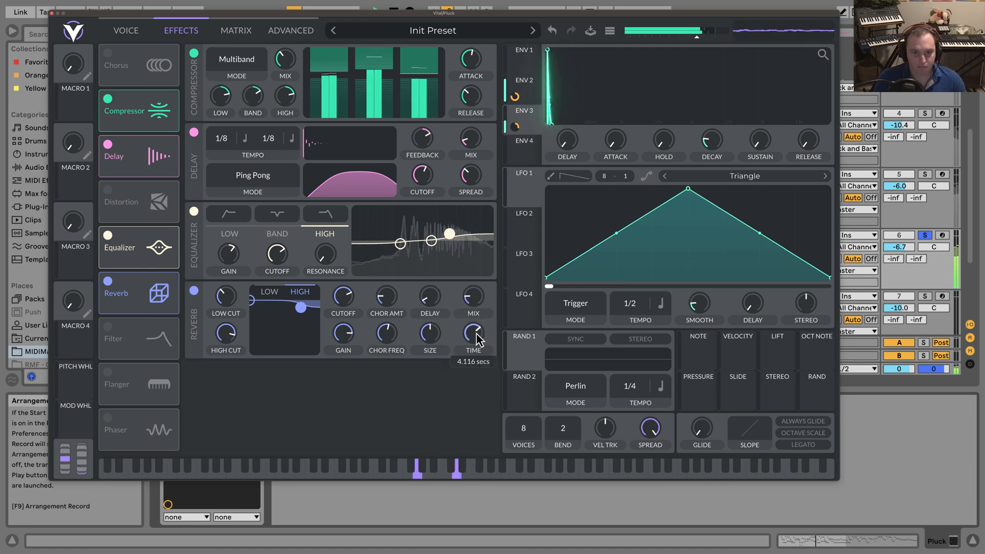
pyautogui.moveTo(474, 336); pyautogui.dragTo(476, 334)
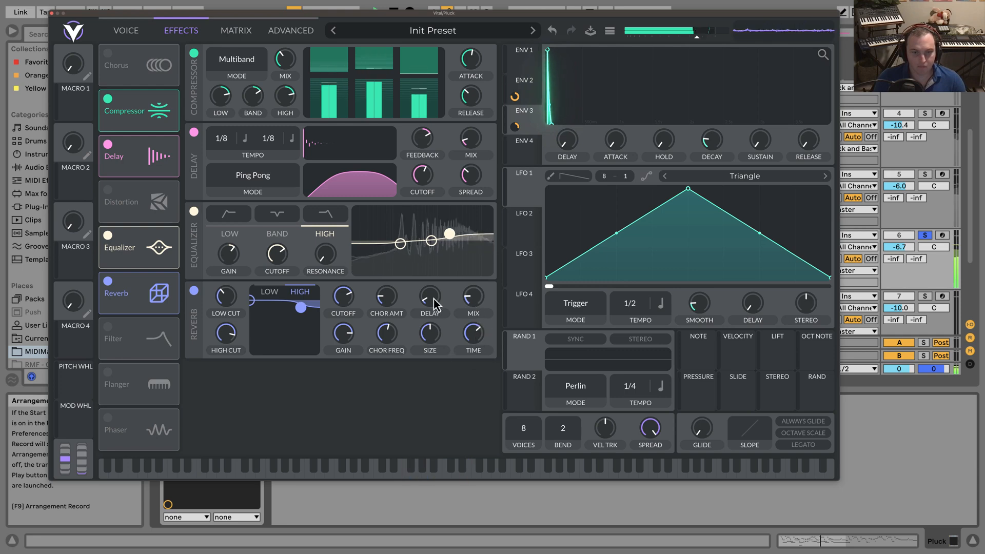
pyautogui.moveTo(434, 299); pyautogui.dragTo(483, 295)
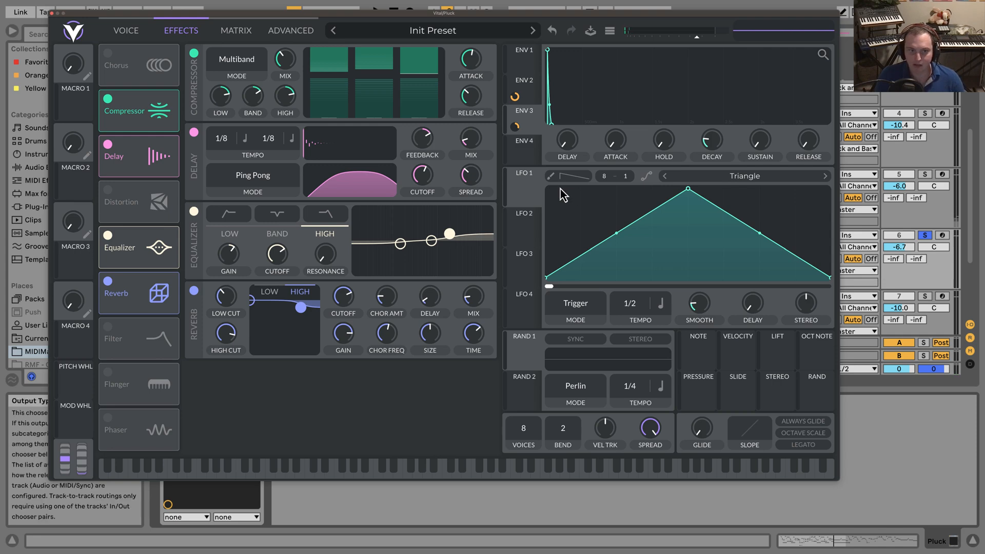
# Shorten Envelope 1's decay and reduce its sustain to a moderately high level.
pyautogui.click(135, 32)
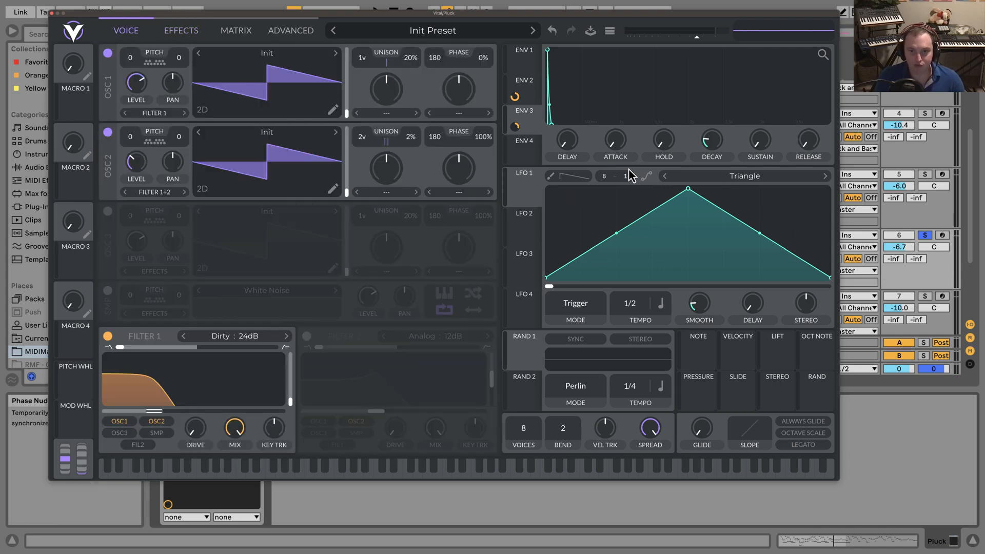
pyautogui.click(527, 67)
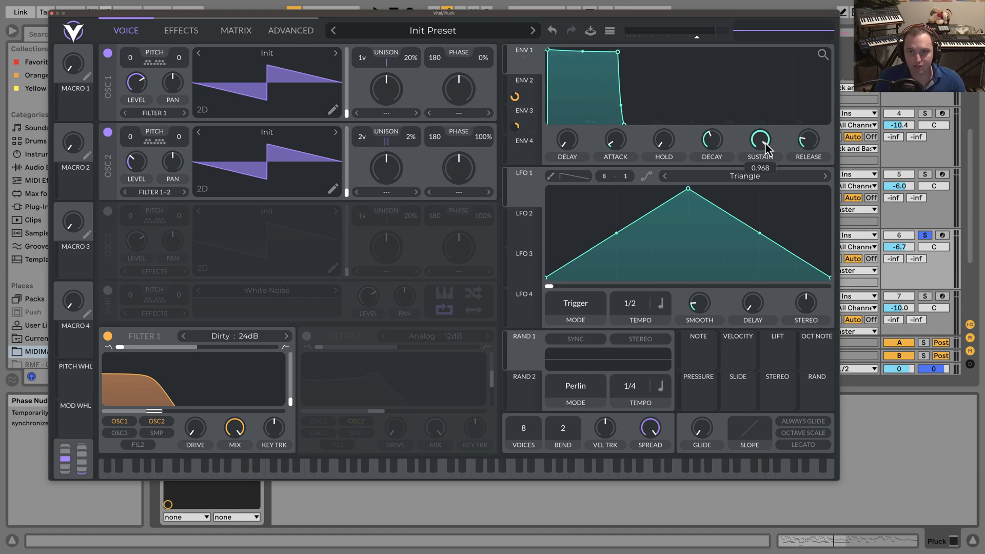
pyautogui.moveTo(709, 155); pyautogui.dragTo(707, 160)
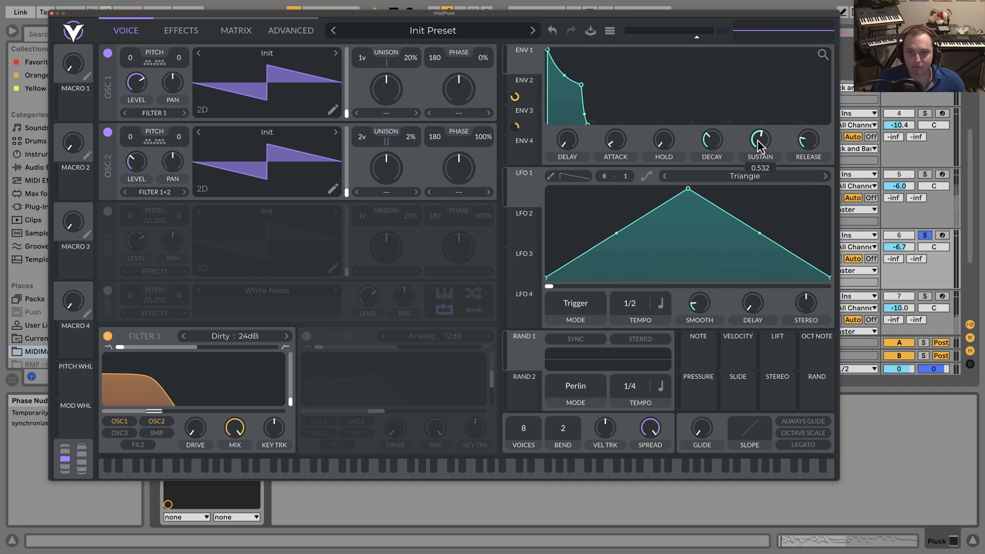
pyautogui.moveTo(759, 146)
pyautogui.mouseDown()
pyautogui.moveTo(778, 119)
pyautogui.moveTo(772, 137)
pyautogui.mouseUp()
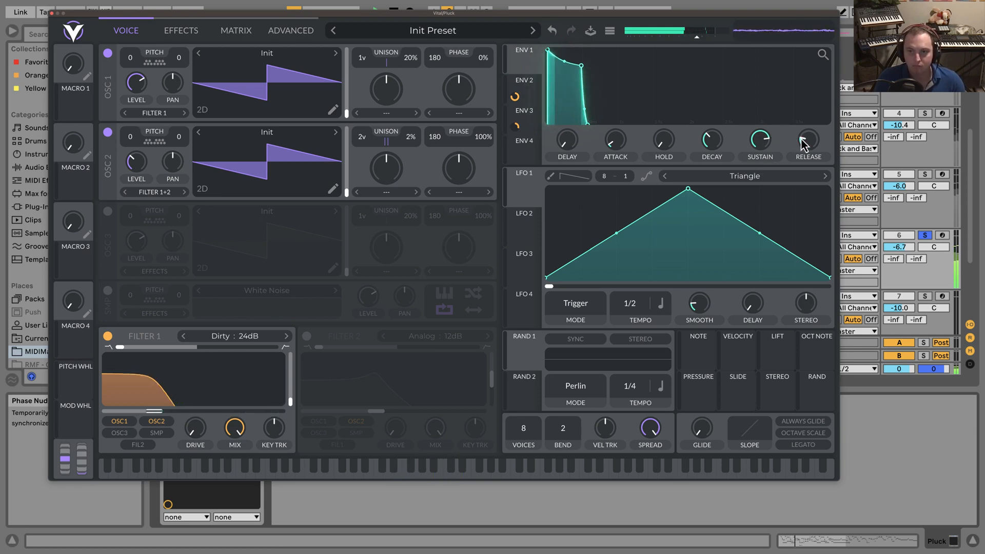
# Shorten Envelope 1's release and fine-tune its decay, then close the synth window.
pyautogui.moveTo(805, 137); pyautogui.dragTo(799, 148)
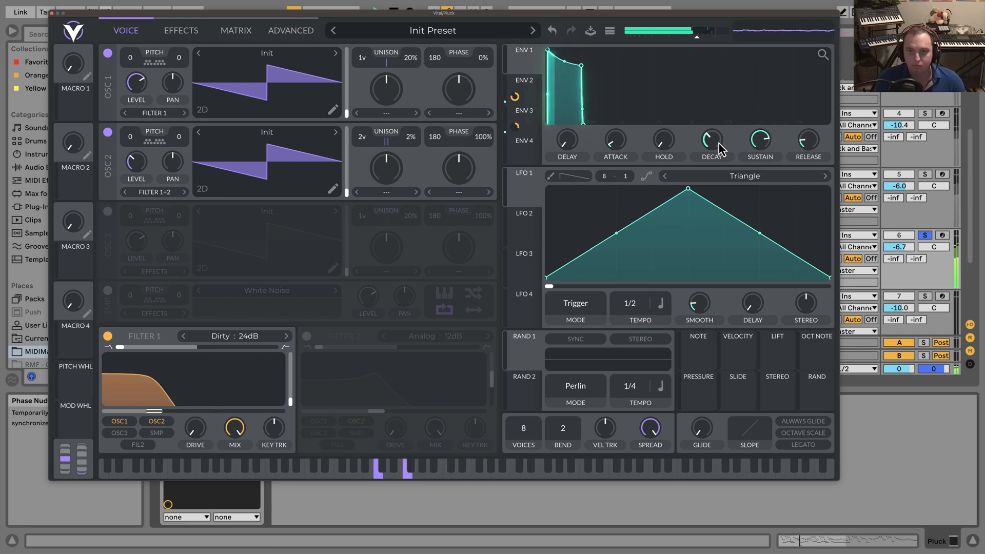
pyautogui.moveTo(721, 150); pyautogui.dragTo(720, 148)
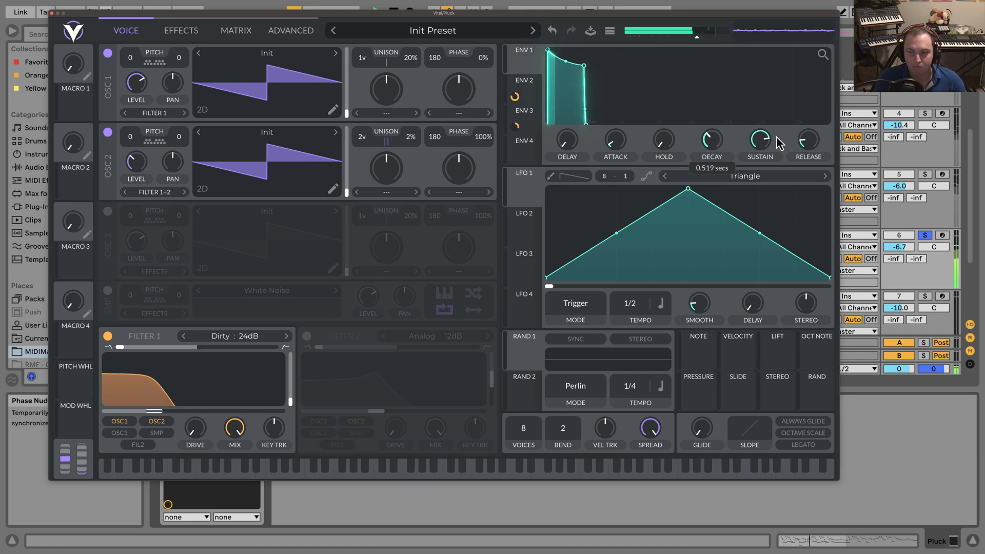
pyautogui.click(52, 13)
# Balance the Pluck volume against the soloed Trance Lead from bar 17, and set it to -7.5 dB with all tracks playing.
pyautogui.click(925, 237)
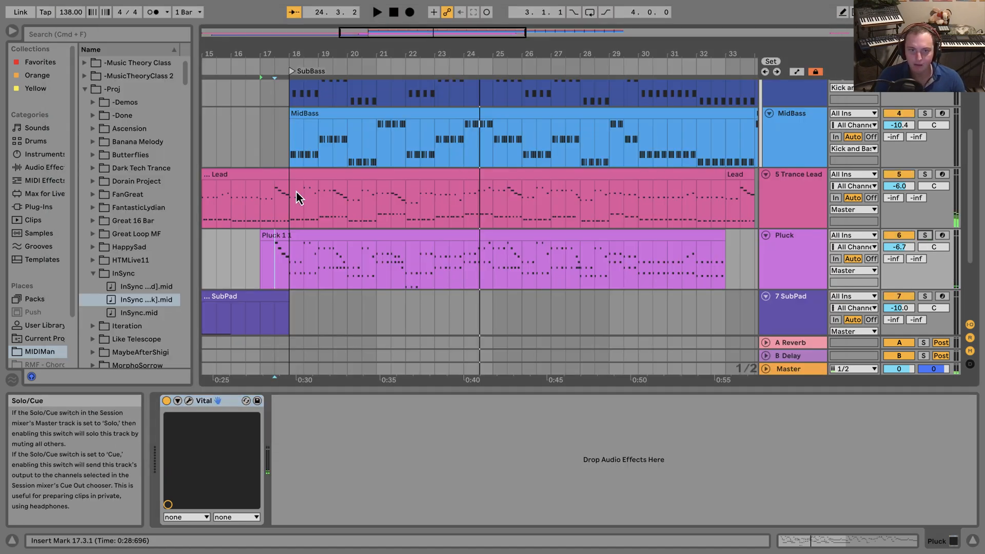
pyautogui.click(925, 174)
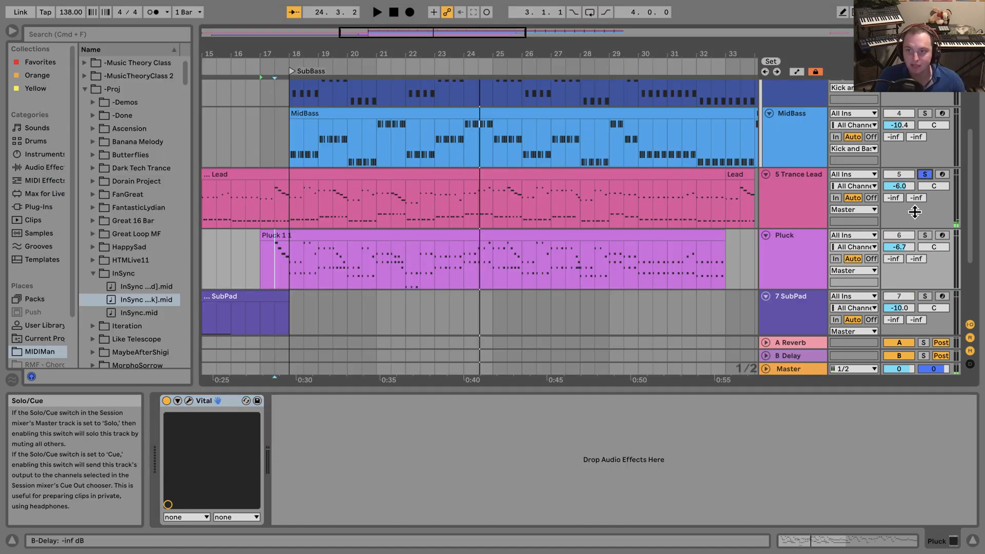
pyautogui.click(925, 235)
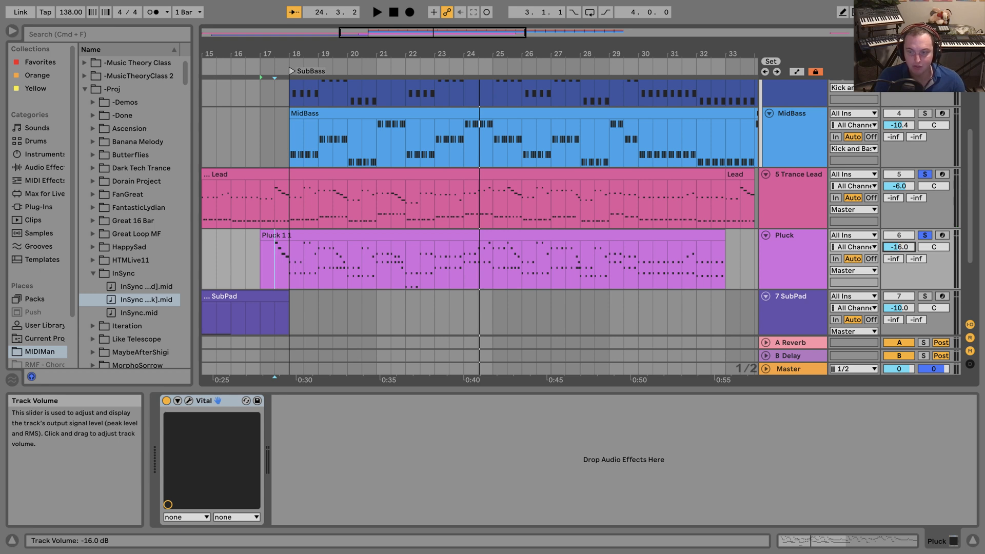
pyautogui.click(258, 222)
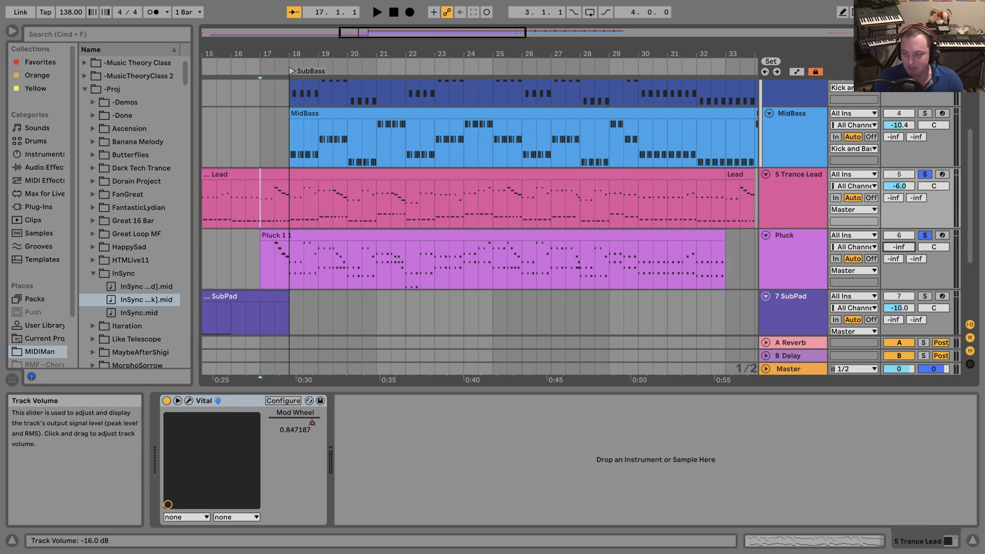
pyautogui.press('space')
pyautogui.moveTo(899, 246); pyautogui.dragTo(899, 192)
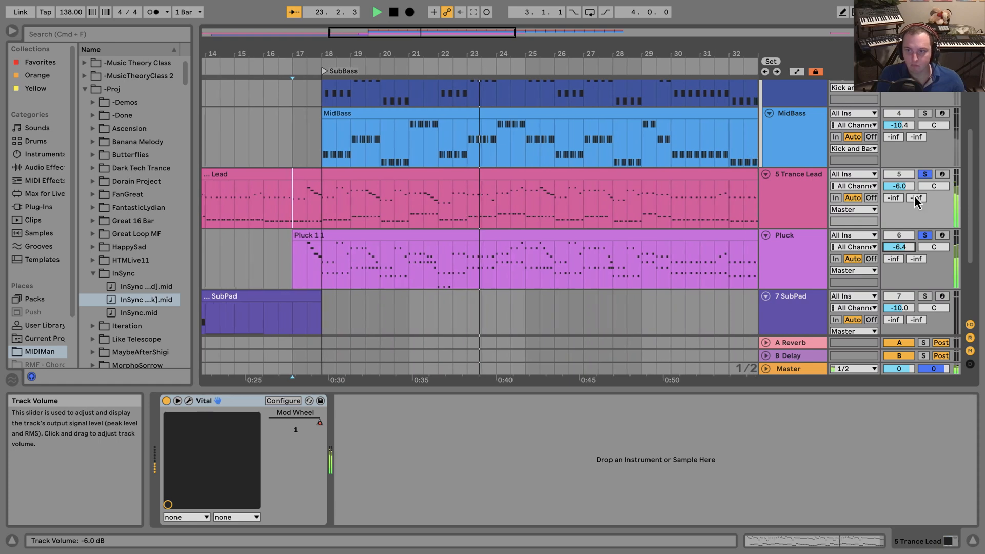
pyautogui.moveTo(899, 247); pyautogui.dragTo(899, 250)
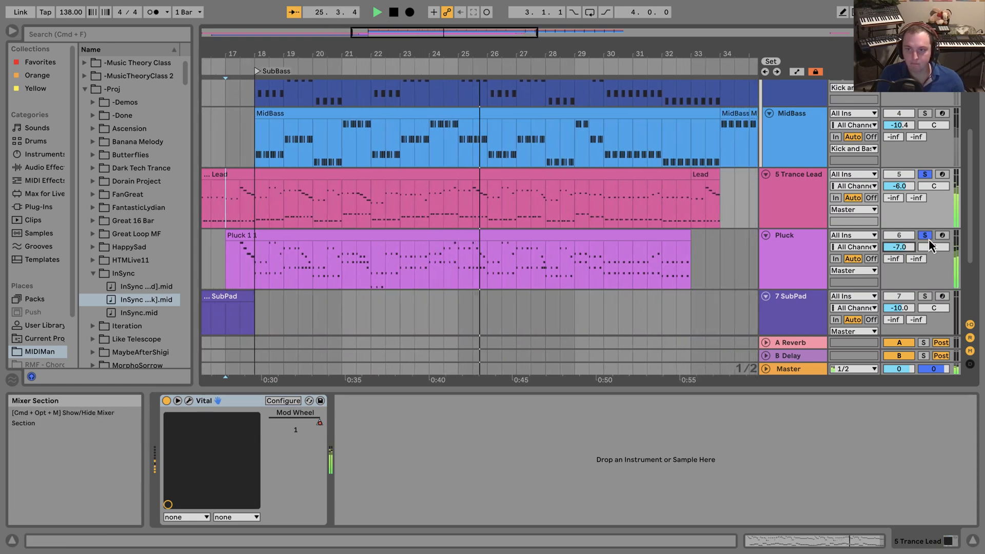
pyautogui.click(925, 235)
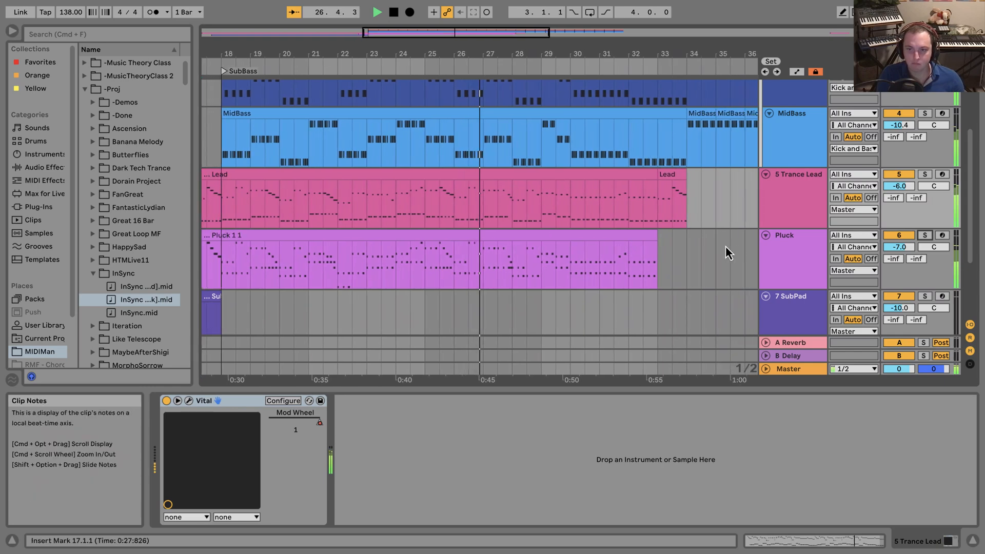
pyautogui.moveTo(906, 251); pyautogui.dragTo(906, 255)
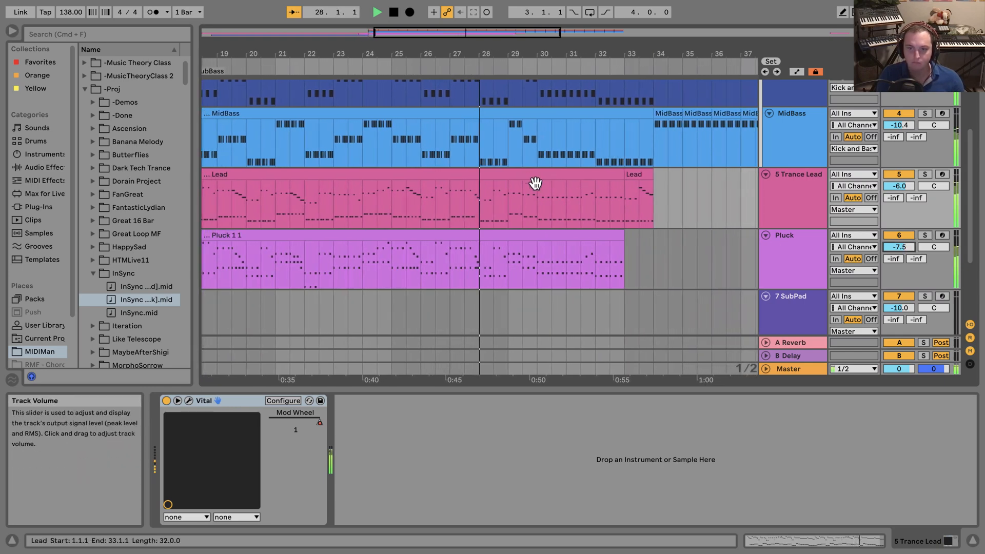
# Extend the Pluck clip by one bar to end with the lead at bar 34, and trim the Pluck volume to -7.6 dB.
pyautogui.moveTo(610, 241); pyautogui.dragTo(636, 239)
pyautogui.click(618, 243)
pyautogui.moveTo(508, 55); pyautogui.dragTo(579, 96)
pyautogui.click(910, 249)
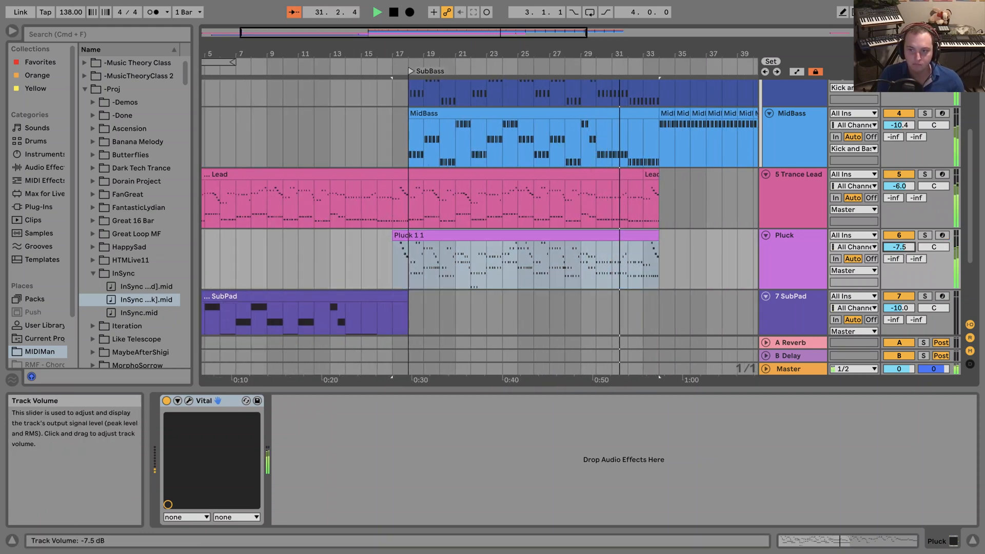
# Restart playback from bar 18 with the Pluck track soloed and open its Vital instance.
pyautogui.click(416, 205)
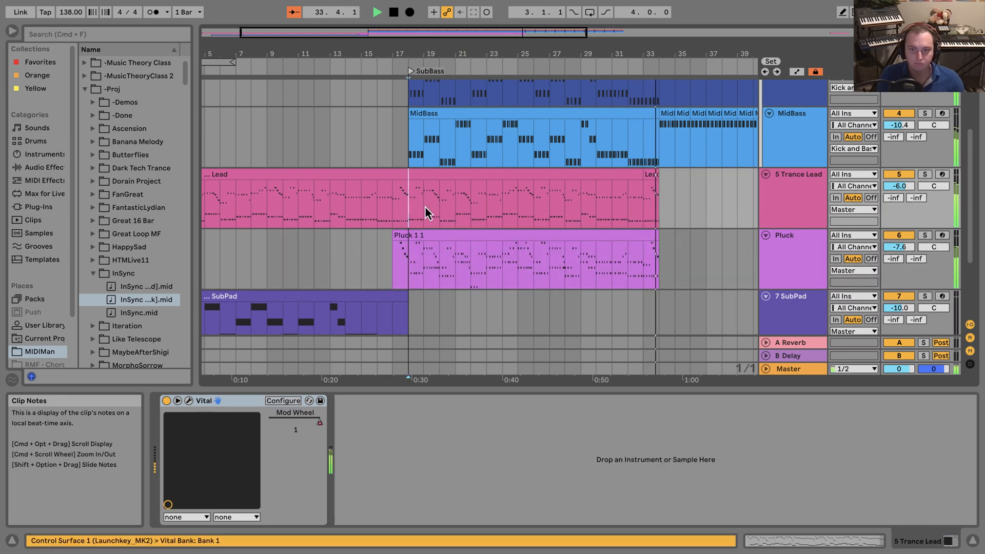
pyautogui.press('space')
pyautogui.press('space')
pyautogui.click(924, 237)
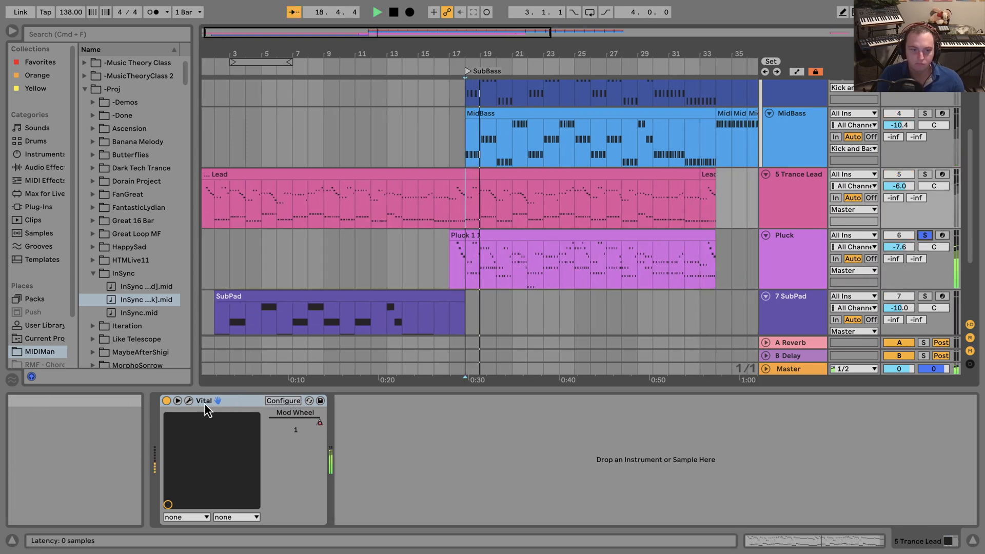
pyautogui.click(188, 400)
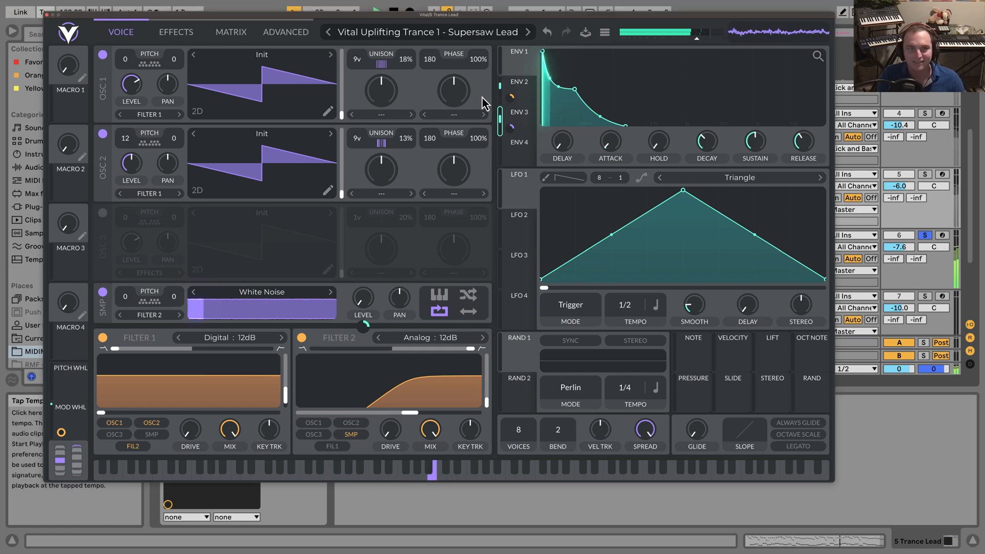
pyautogui.click(47, 16)
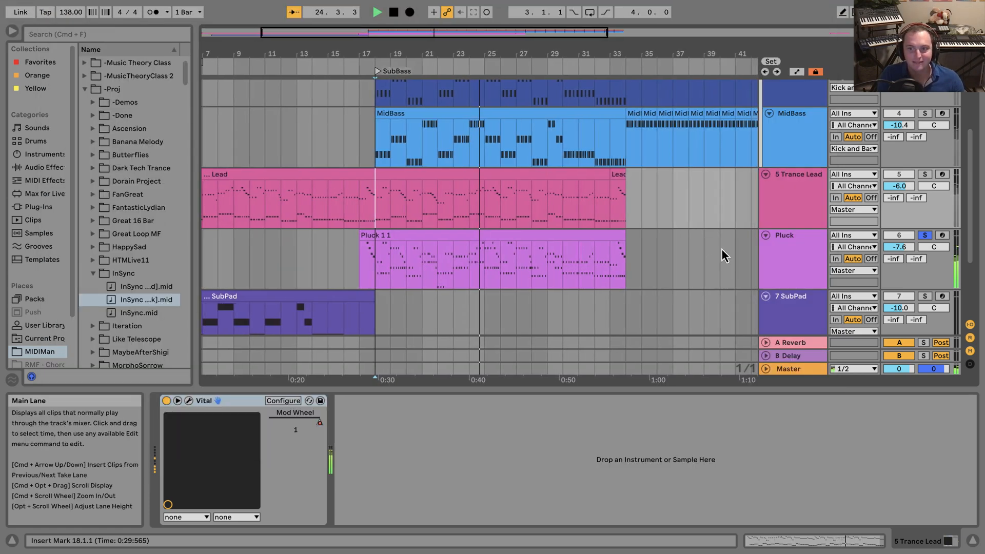
pyautogui.click(189, 401)
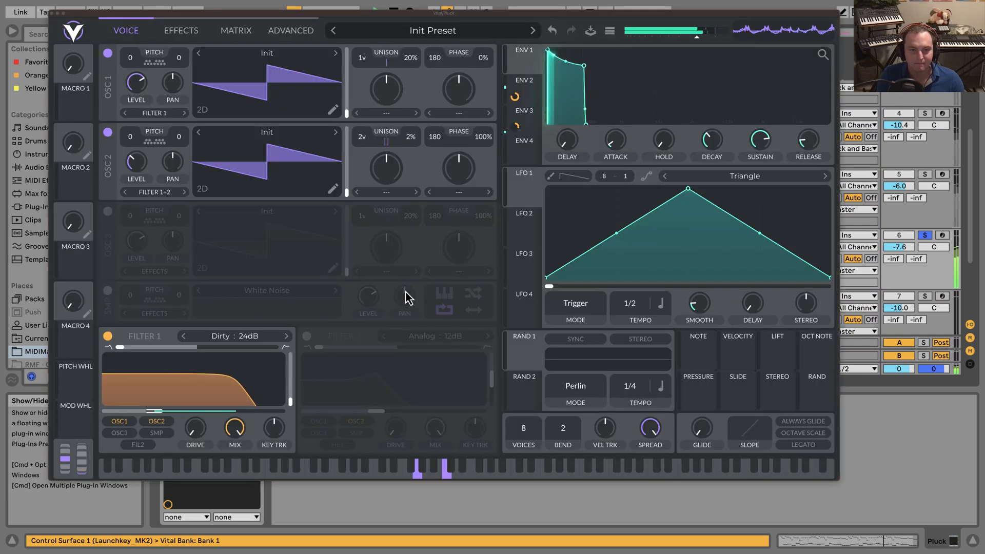
# Reshape Envelope 2's decay curve and adjust the envelopes' Filter 1 cutoff modulation, with Envelope 3's amount at about 55.
pyautogui.click(524, 95)
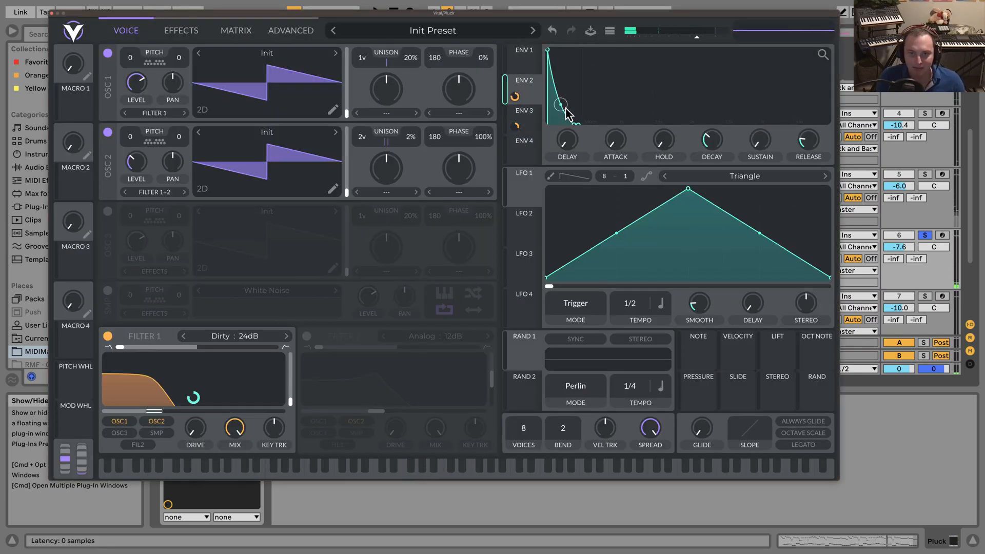
pyautogui.moveTo(561, 106); pyautogui.dragTo(515, 123)
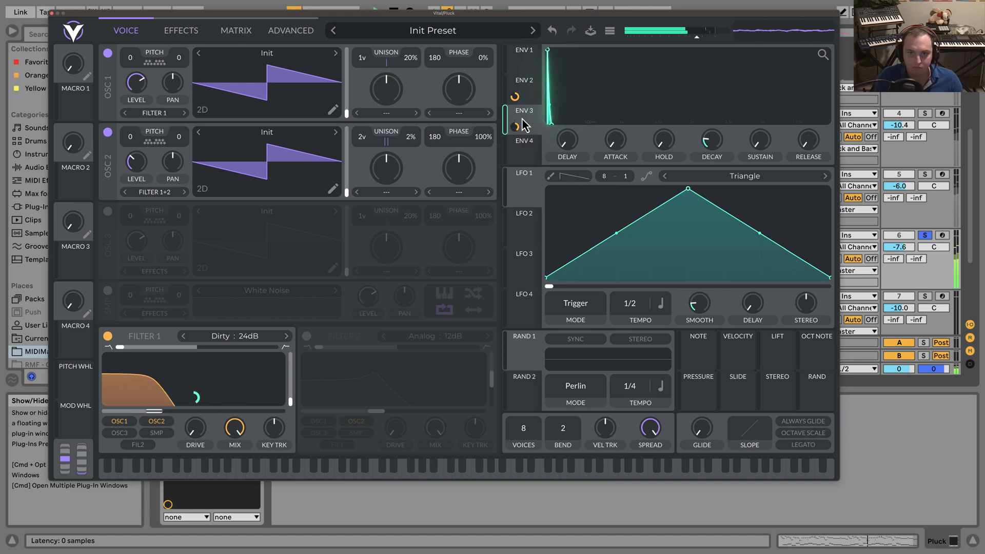
pyautogui.moveTo(515, 101); pyautogui.dragTo(515, 100)
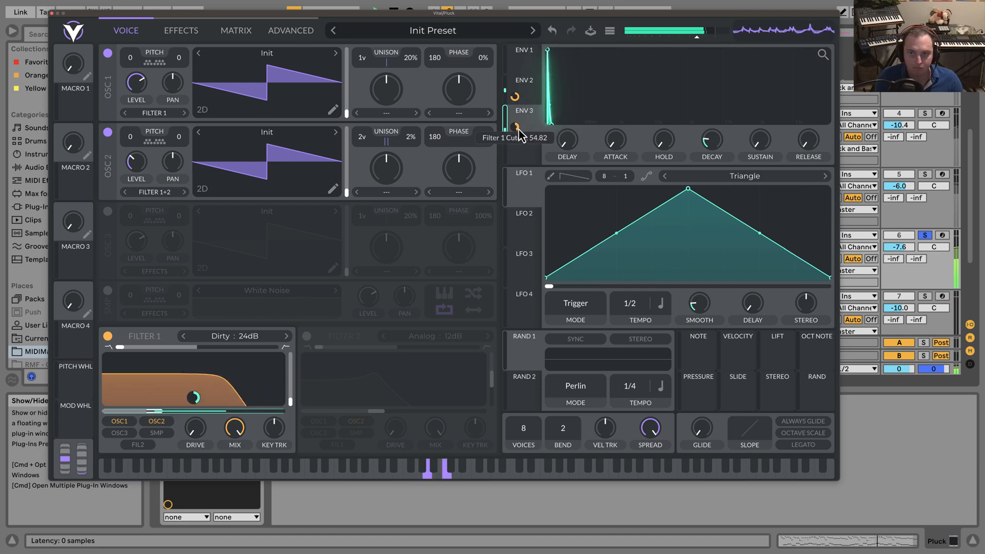
# Return to the full mix, compare it with the Pluck muted and set the Pluck volume to -6.8 dB.
pyautogui.click(925, 237)
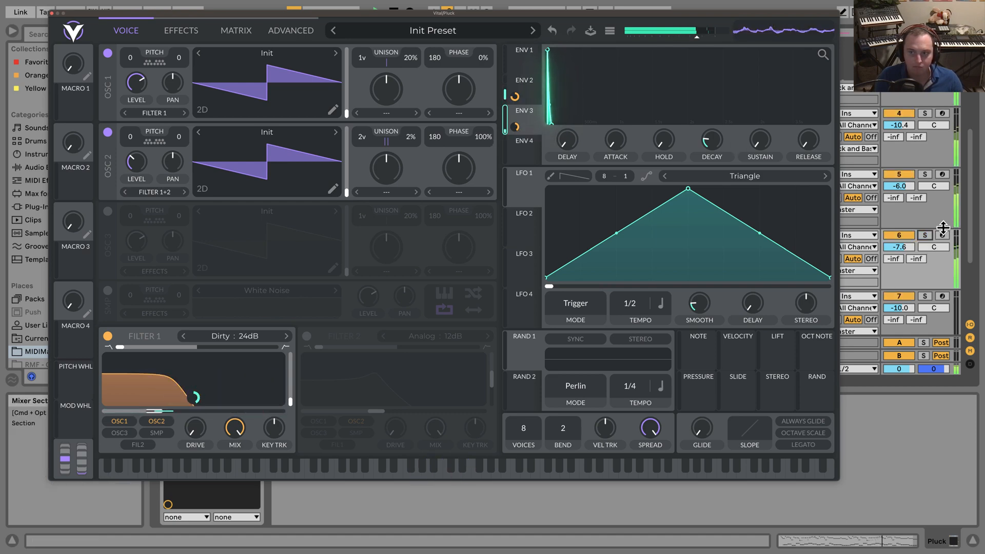
pyautogui.moveTo(900, 247); pyautogui.dragTo(900, 246)
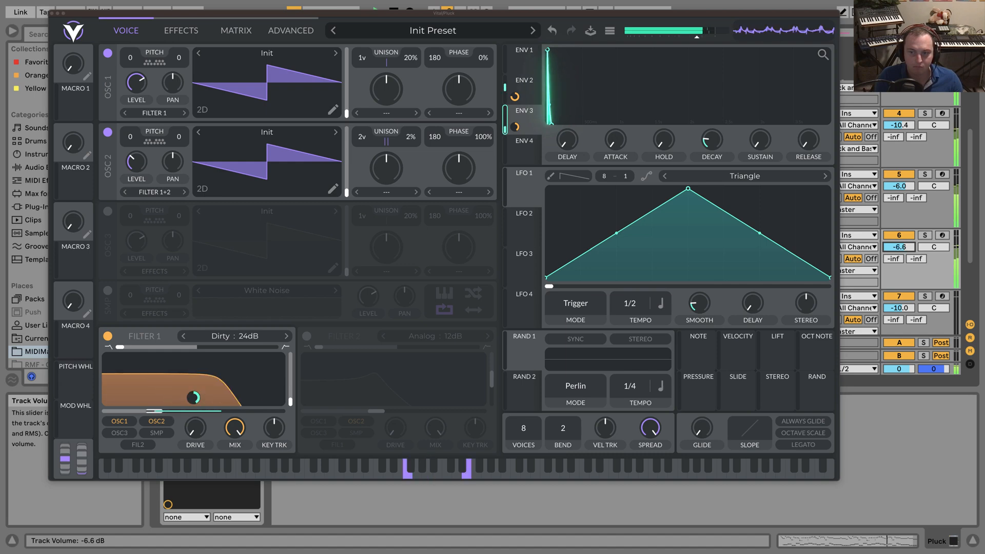
pyautogui.click(904, 234)
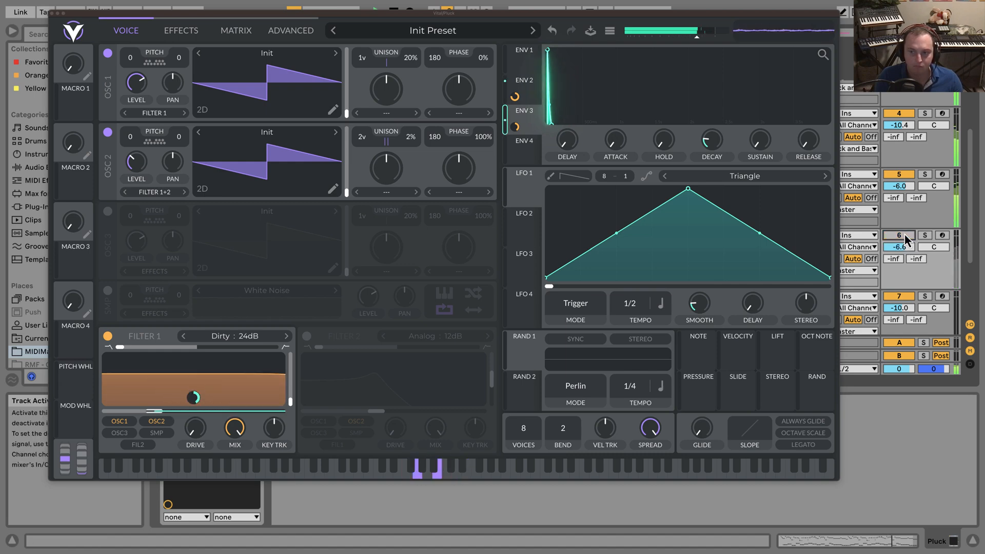
pyautogui.click(905, 234)
pyautogui.click(900, 247)
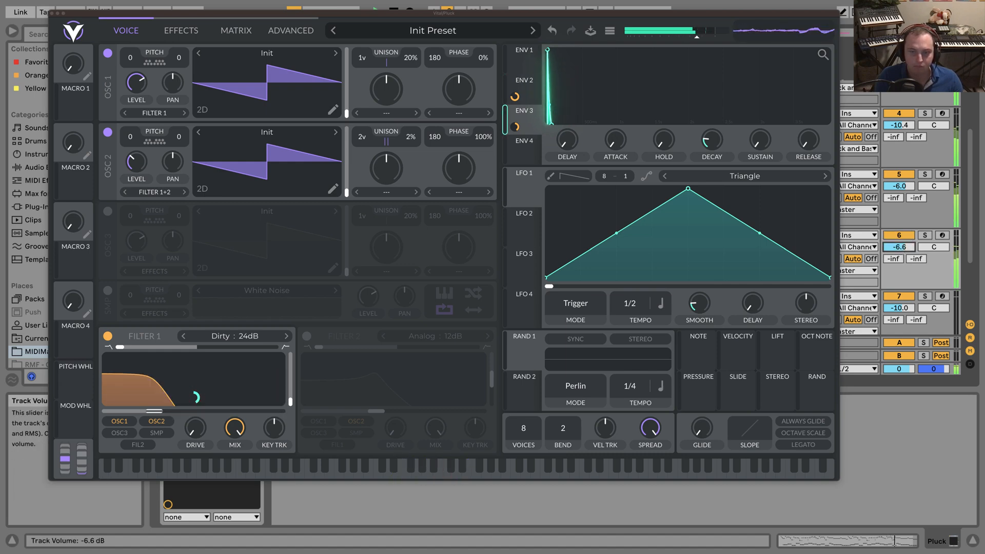
# Steepen Envelope 2's decay curve and set its decay to about 0.49 secs.
pyautogui.click(515, 90)
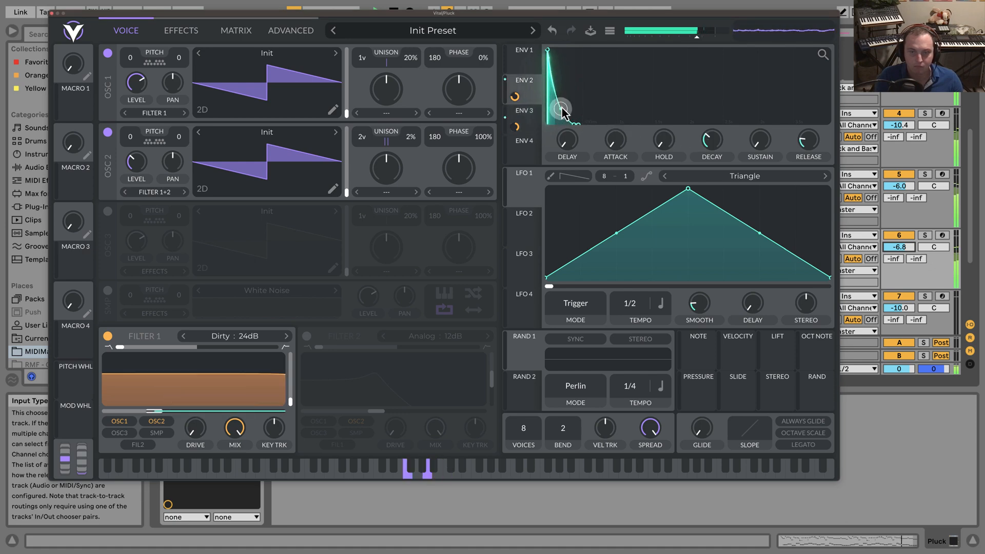
pyautogui.moveTo(562, 116); pyautogui.dragTo(577, 123)
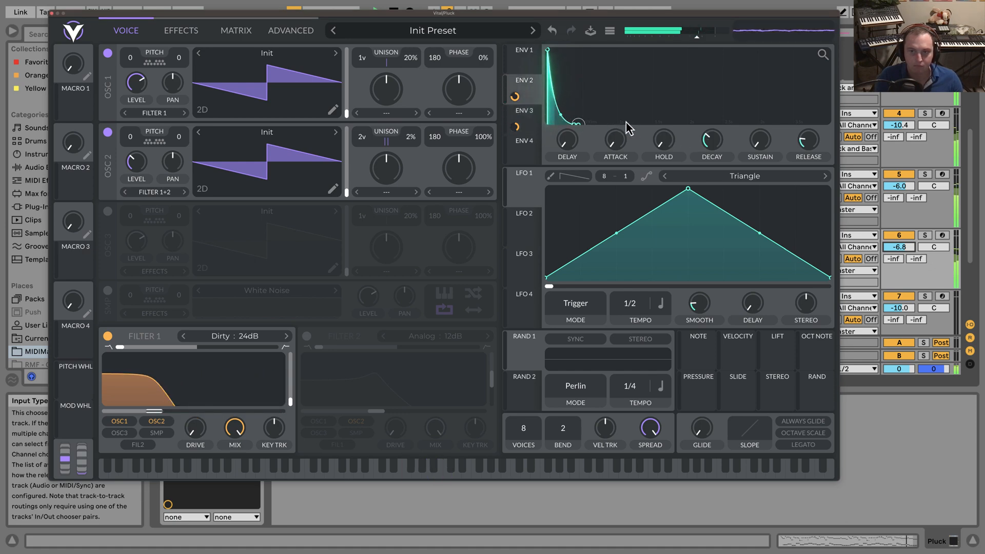
pyautogui.scroll(2, 708, 138)
pyautogui.scroll(-1, 709, 139)
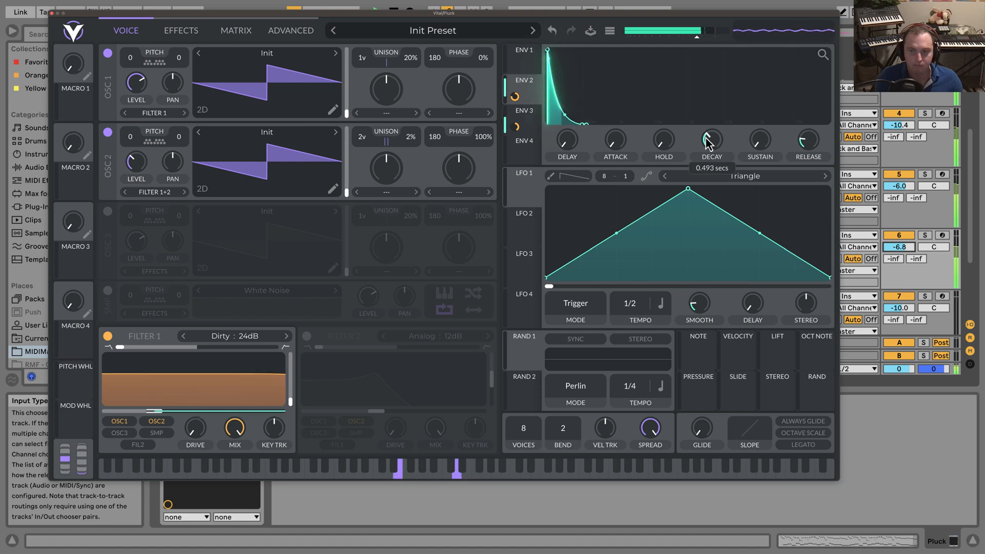
pyautogui.click(52, 14)
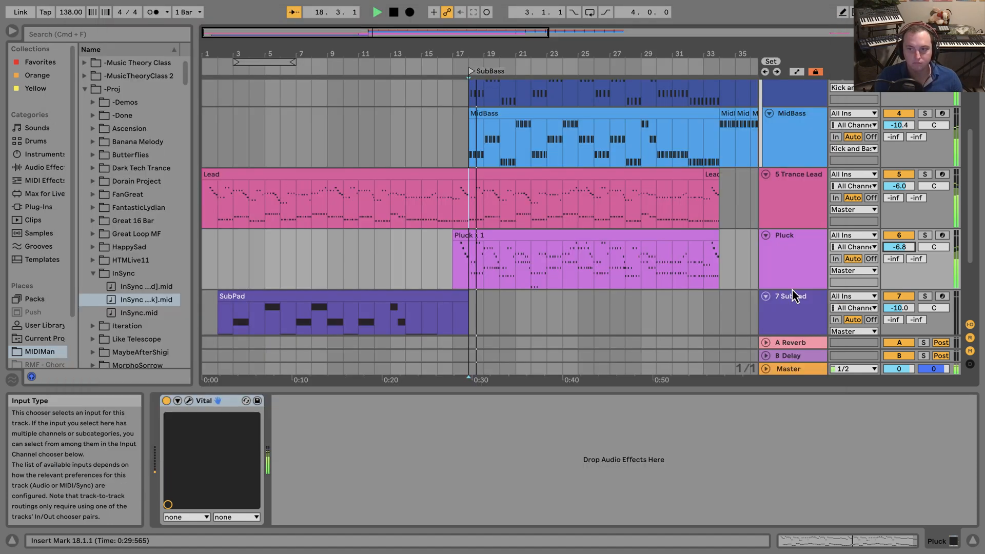
# Lower the Pluck volume to -7.3 dB while comparing it muted, soloed and in the full mix, and stop playback.
pyautogui.moveTo(906, 251); pyautogui.dragTo(906, 254)
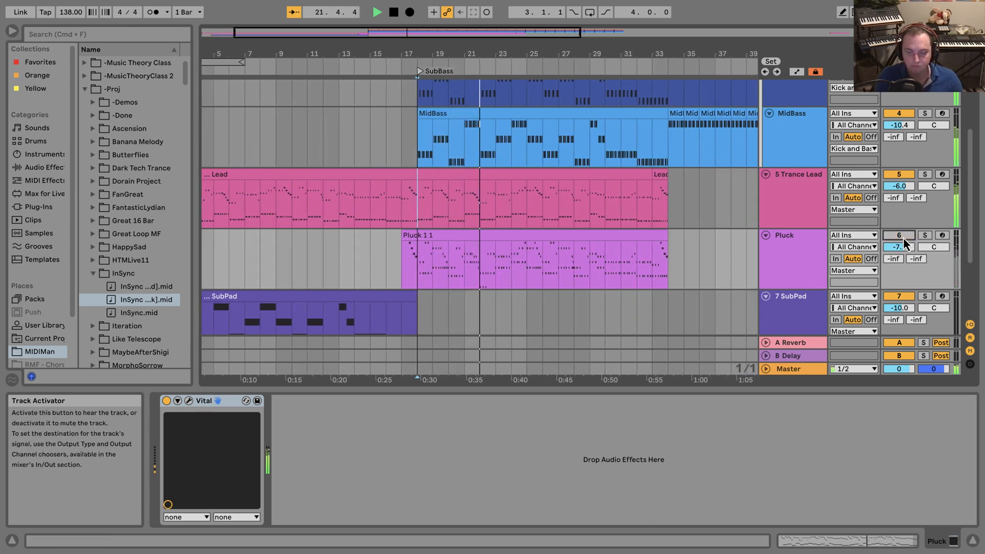
pyautogui.moveTo(904, 247); pyautogui.dragTo(904, 250)
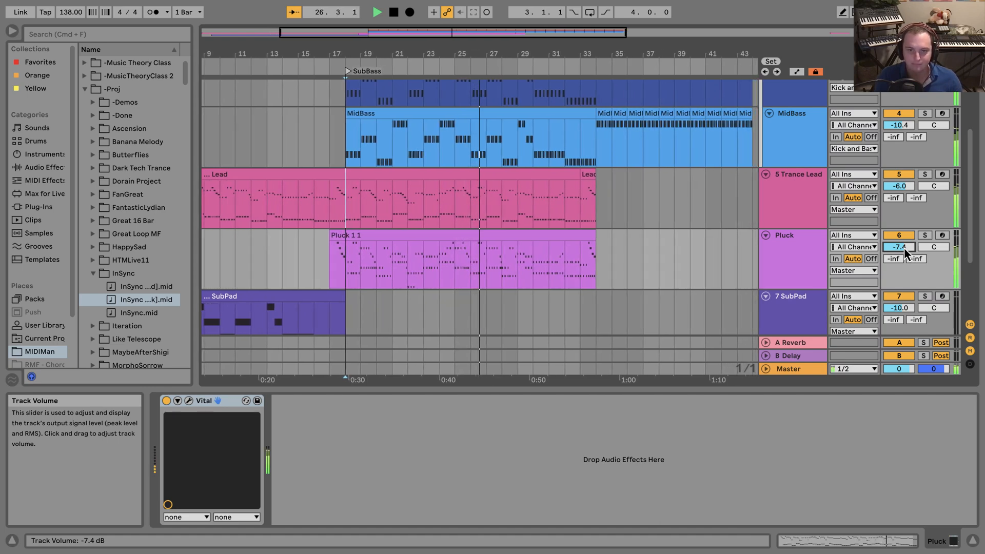
pyautogui.moveTo(904, 247); pyautogui.dragTo(905, 248)
pyautogui.click(925, 237)
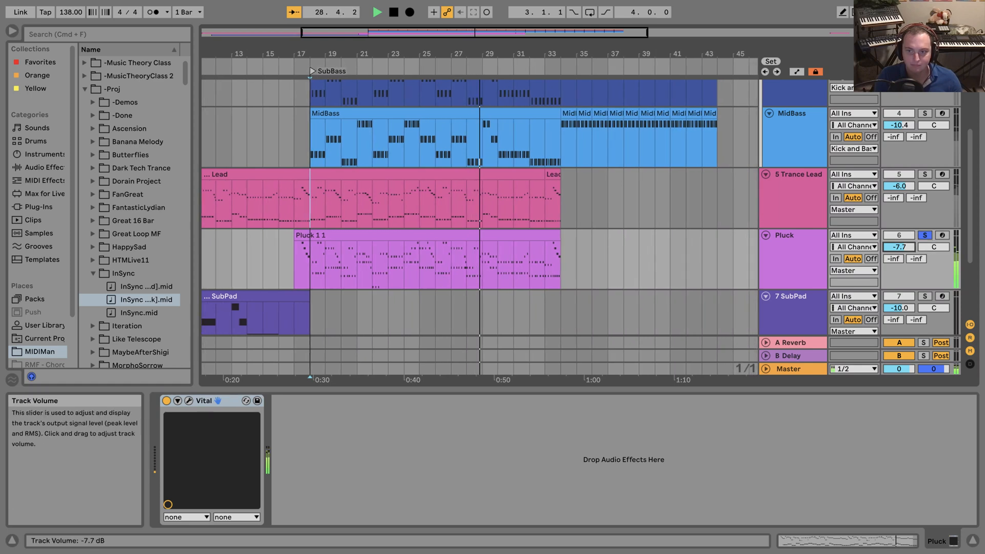
pyautogui.click(925, 236)
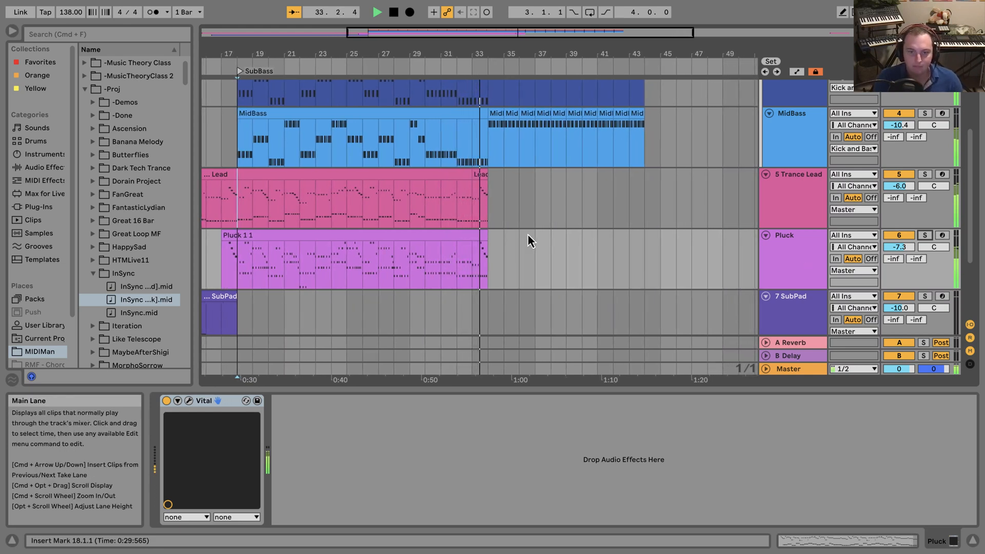
pyautogui.press('space')
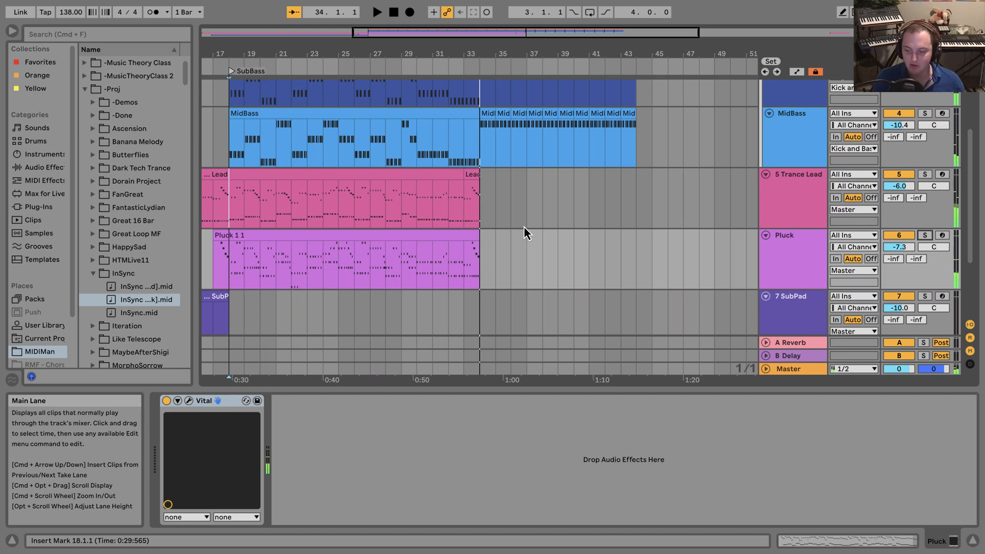